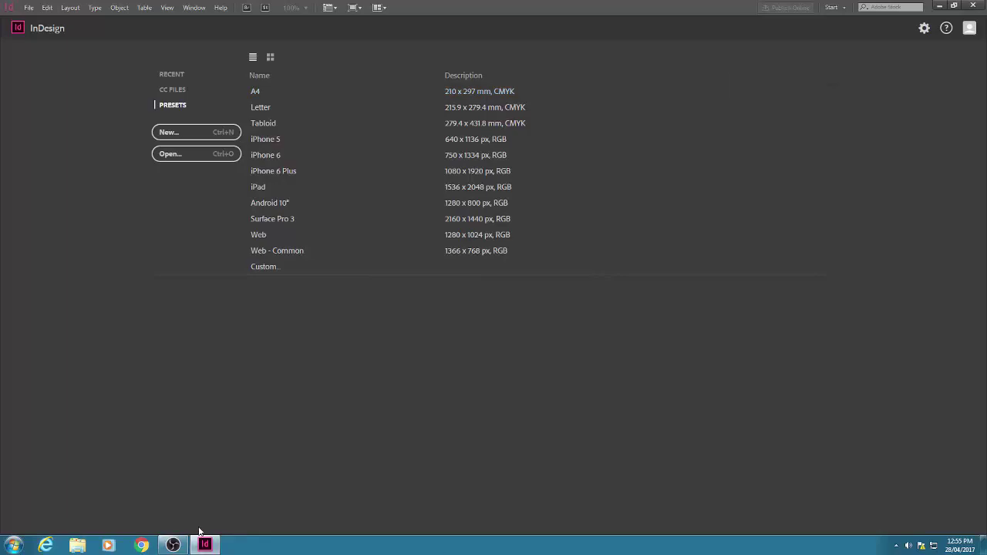
Step: Create a new document with 4 pages at A5 page size (148 × 210 mm)
click(205, 135)
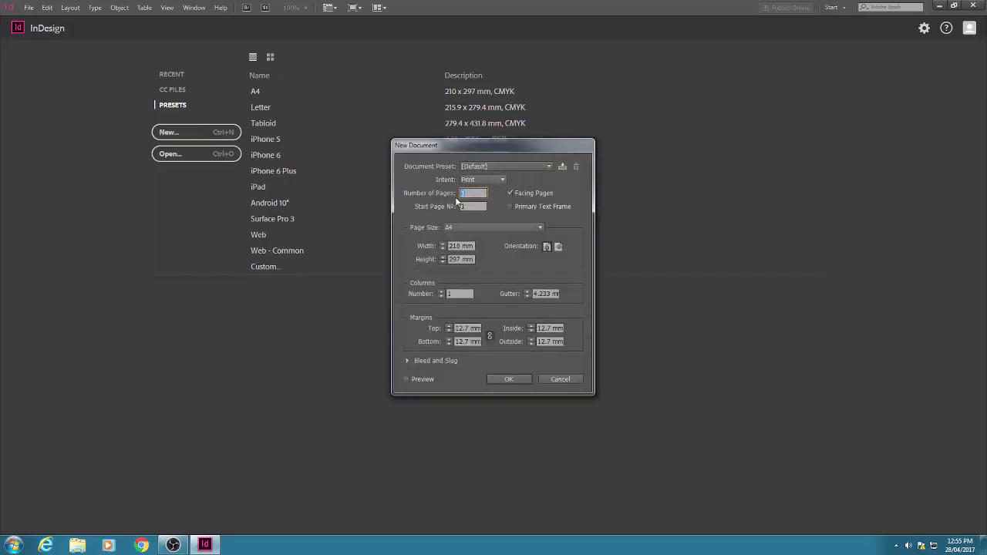
text(4)
click(482, 227)
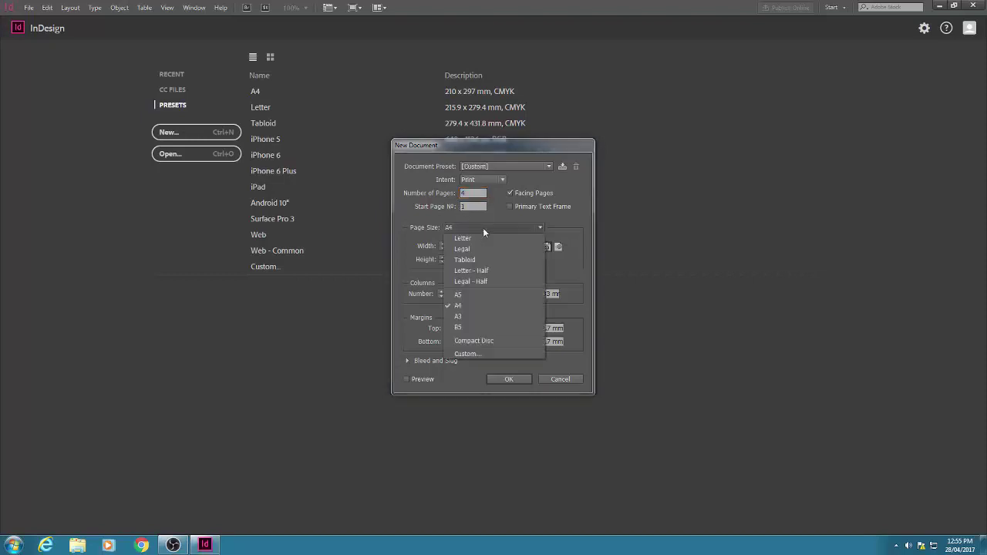
click(472, 293)
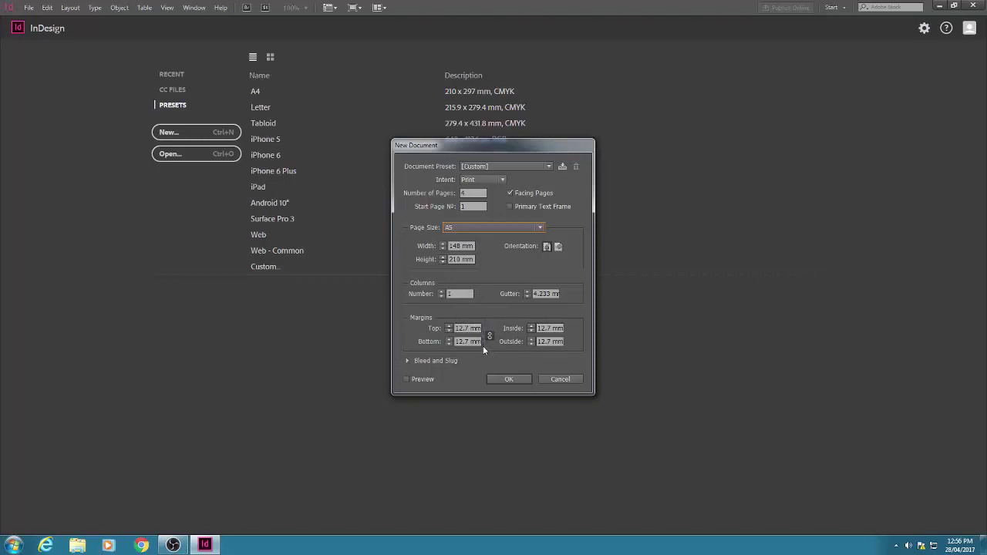
click(503, 378)
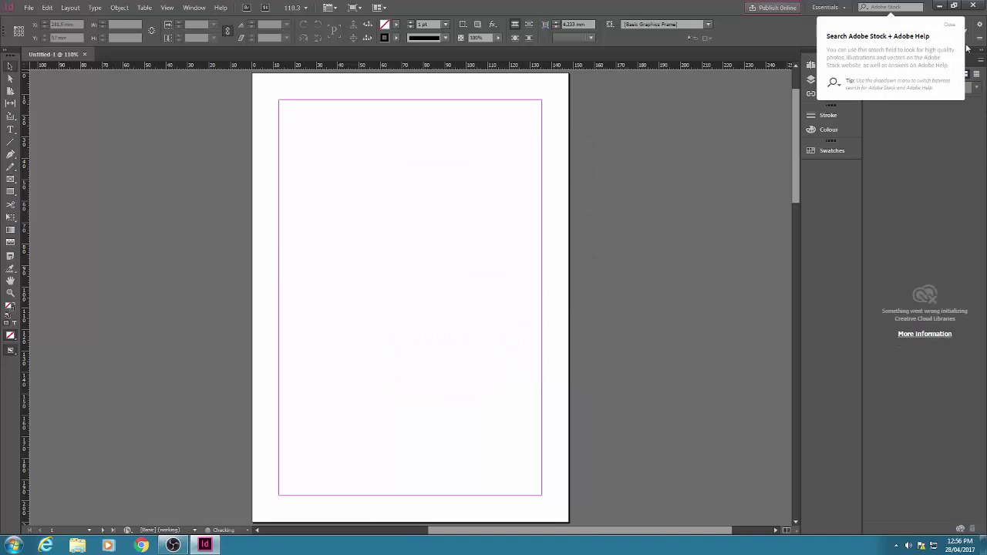
Step: Dismiss the Stock tip, check the four page thumbnails, float the Tools panel, and select the Type tool
click(949, 24)
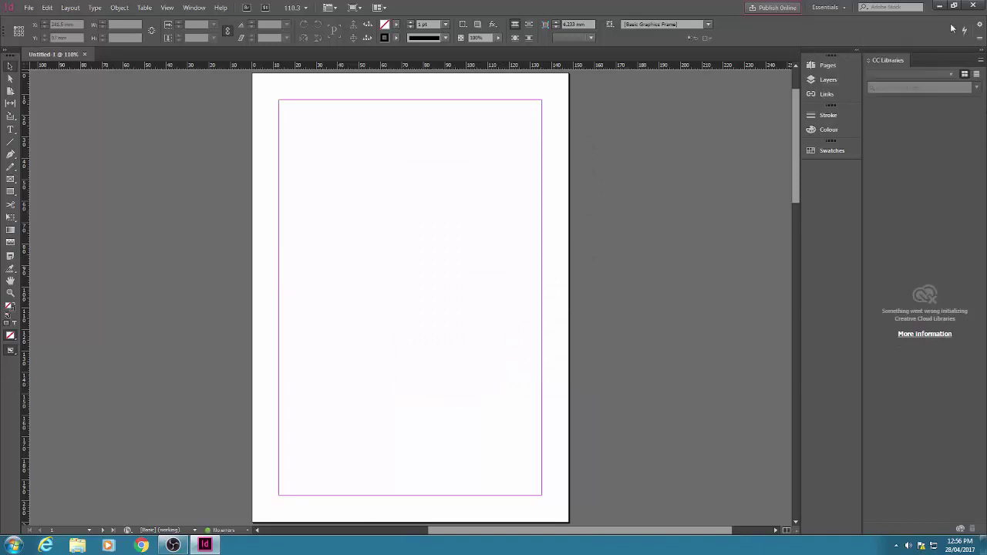
click(828, 66)
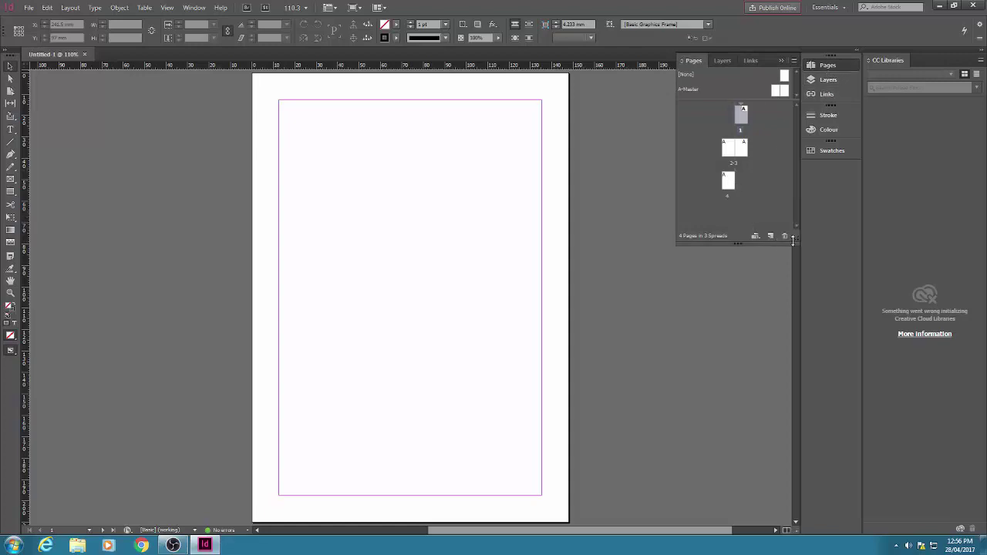
drag(798, 239, 797, 218)
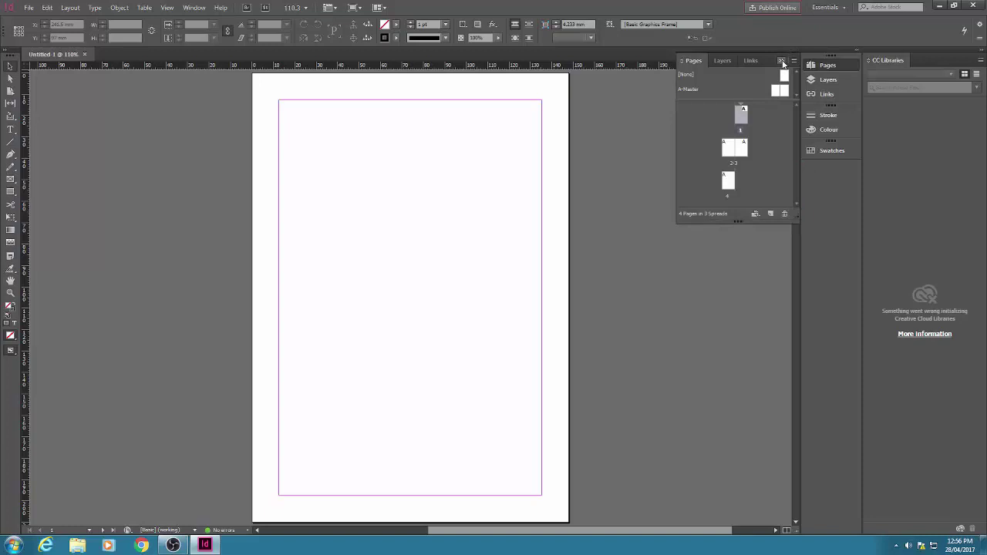
click(780, 61)
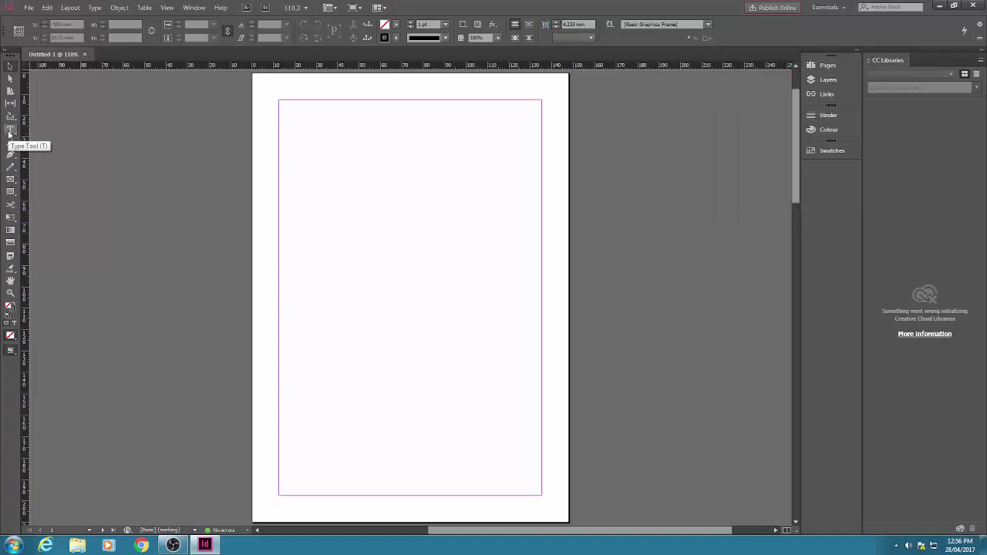
drag(13, 54, 31, 62)
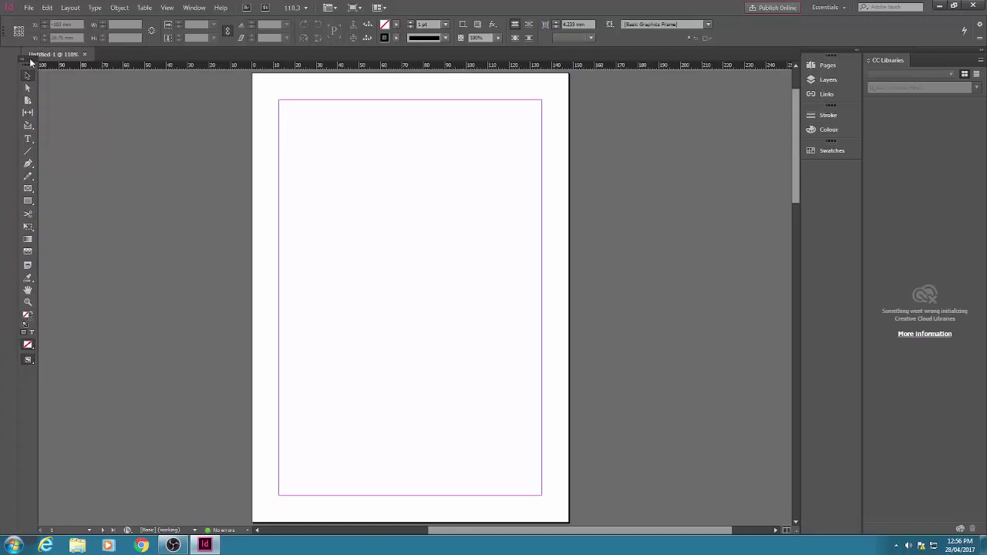
click(28, 140)
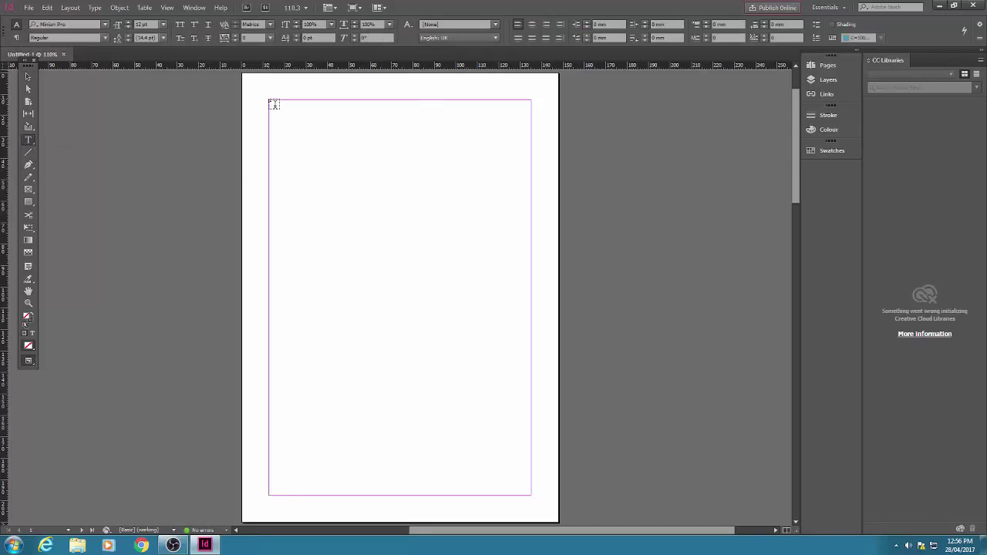
Step: Draw a margin-filling text frame on page 1 and type 'Heading' and 'Body text can go in here'
drag(270, 100, 530, 495)
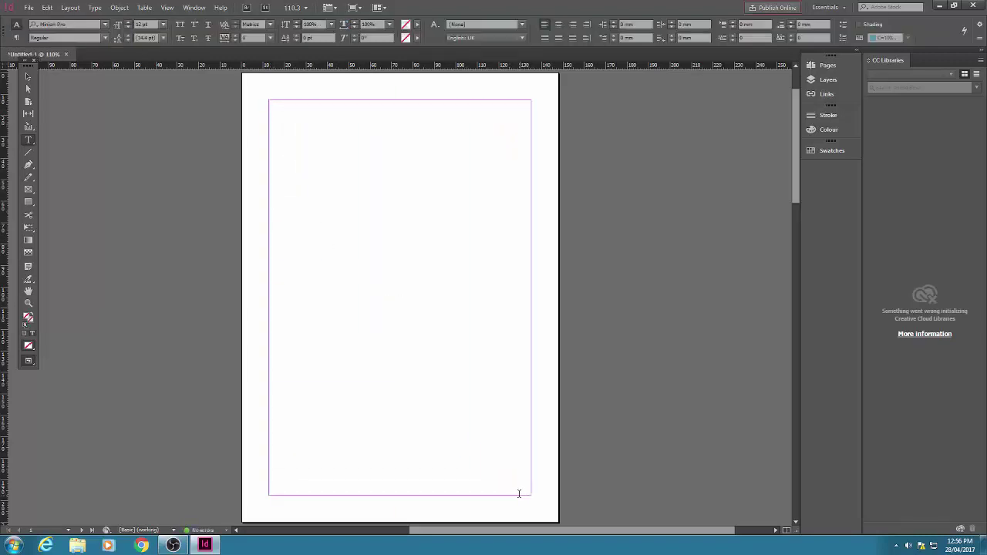
text(Heading)
key(Return)
text(Body text can go in )
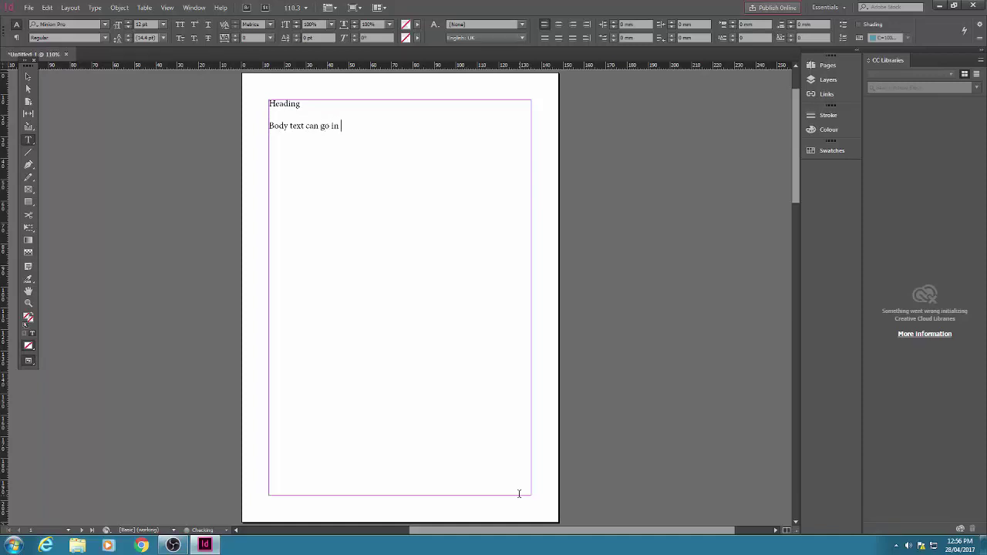
text(her)
Step: Copy the body sentence and paste it repeatedly to make a four-sentence paragraph
key(ctrl+shift+Left)
key(ctrl+shift+Left)
key(ctrl+shift+Left)
key(ctrl+shift+Left)
key(ctrl+shift+Left)
key(ctrl+shift+Left)
key(alt+e)
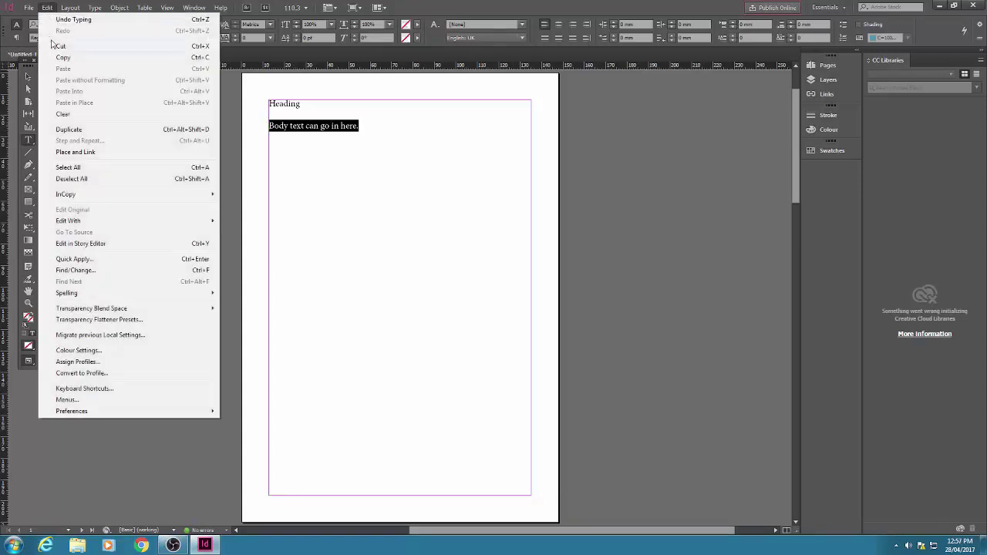
click(61, 58)
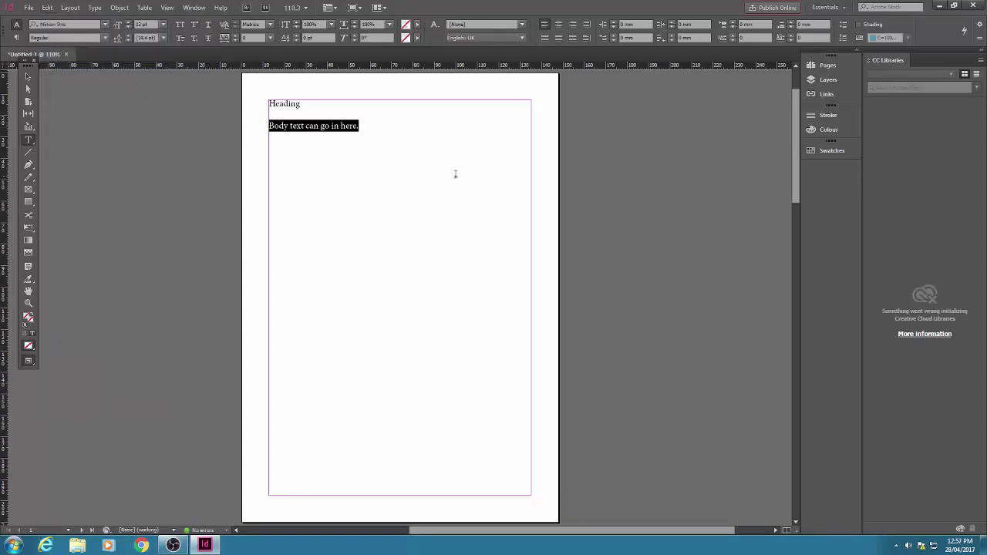
click(370, 126)
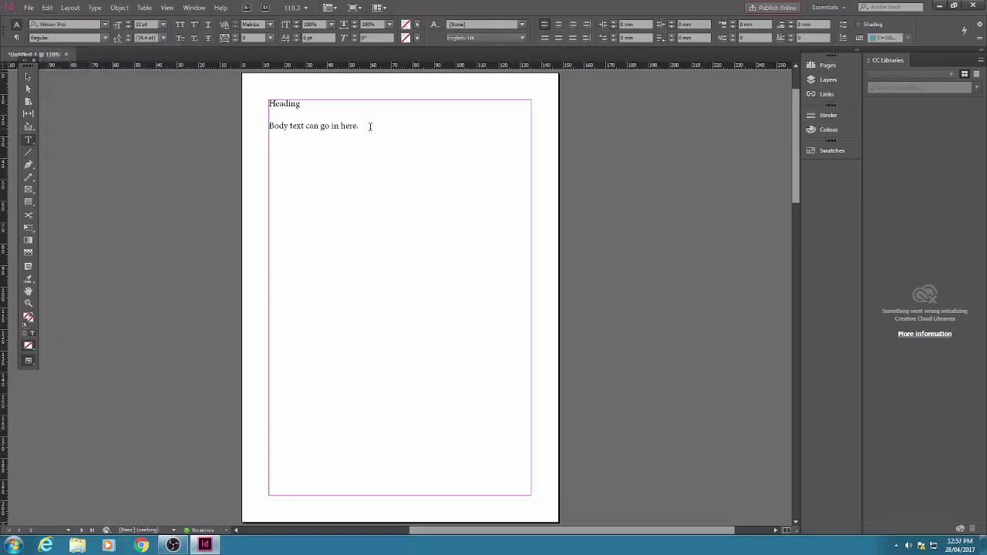
click(48, 8)
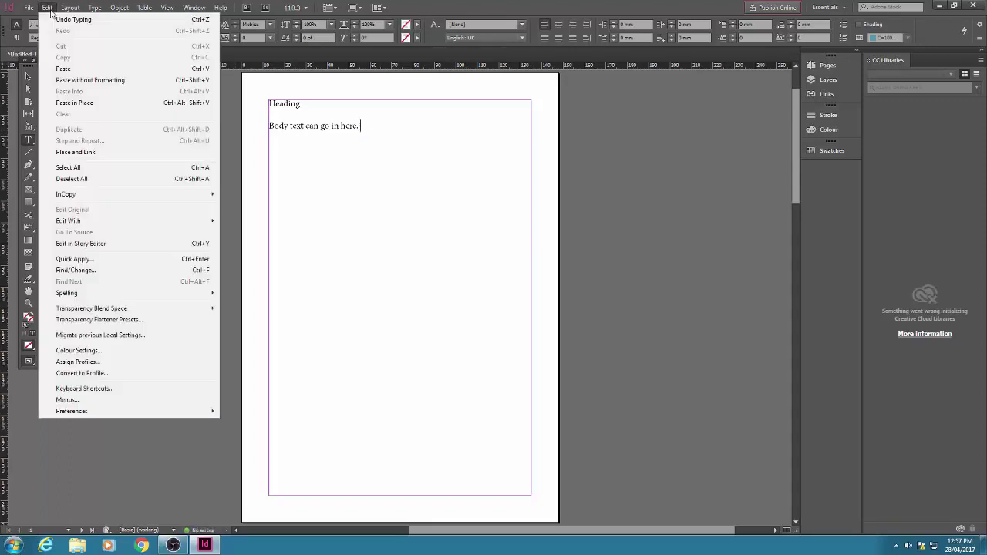
click(63, 68)
click(48, 8)
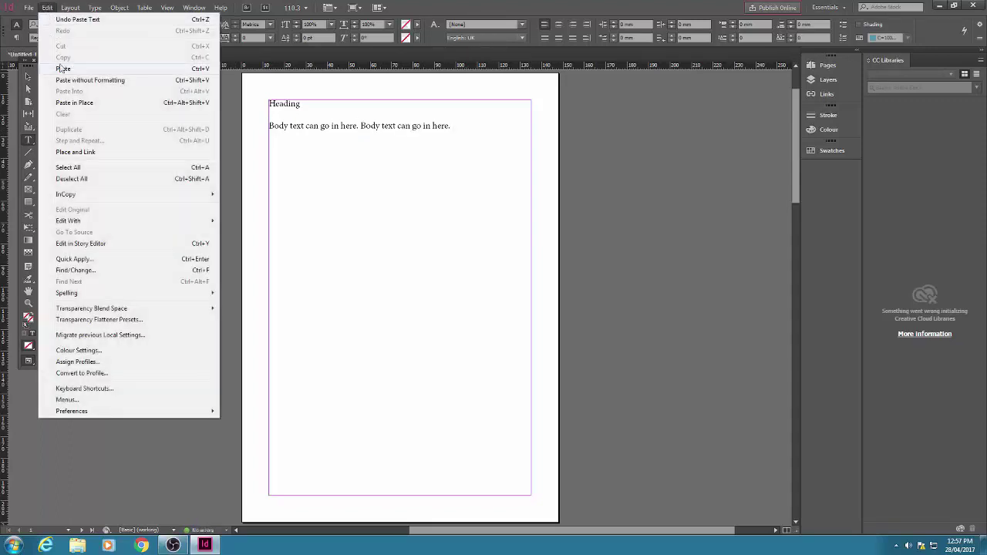
click(63, 69)
click(49, 8)
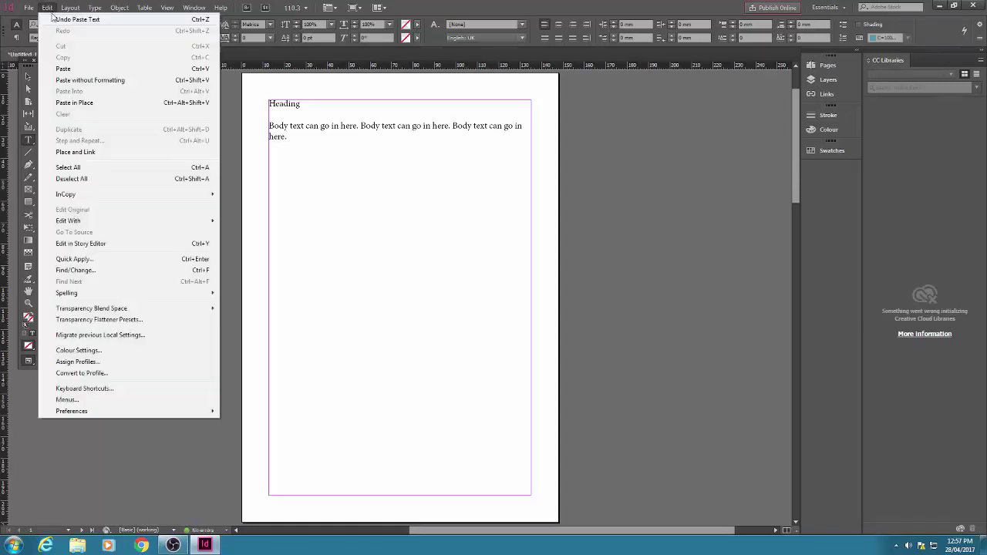
click(62, 68)
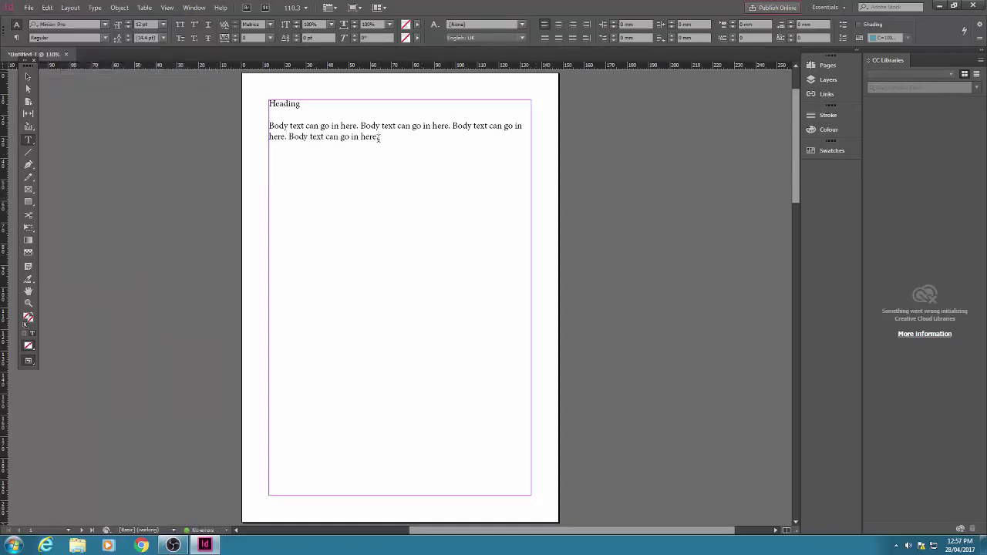
Step: Copy the whole paragraph and paste it as a second paragraph on a new line
drag(379, 137, 268, 124)
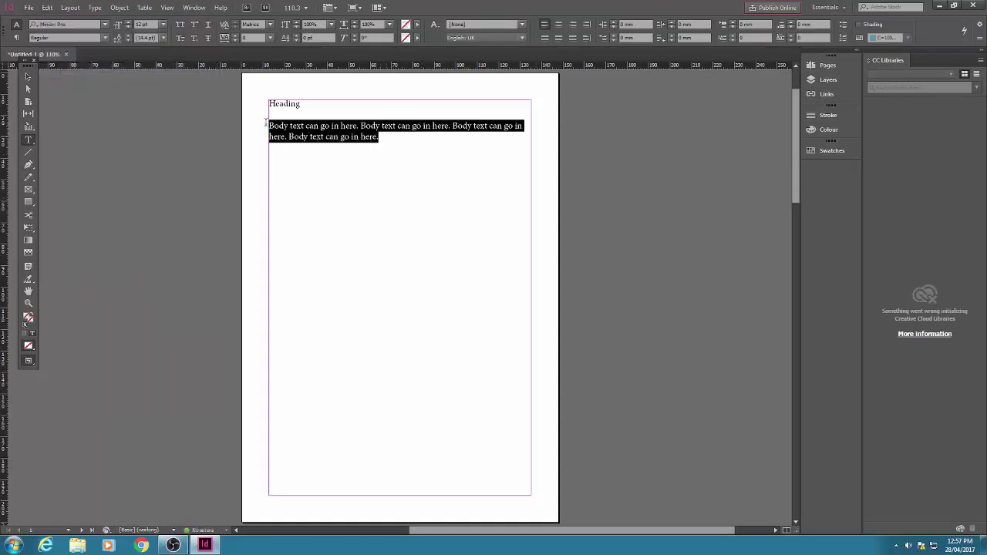
click(48, 8)
click(74, 58)
click(393, 143)
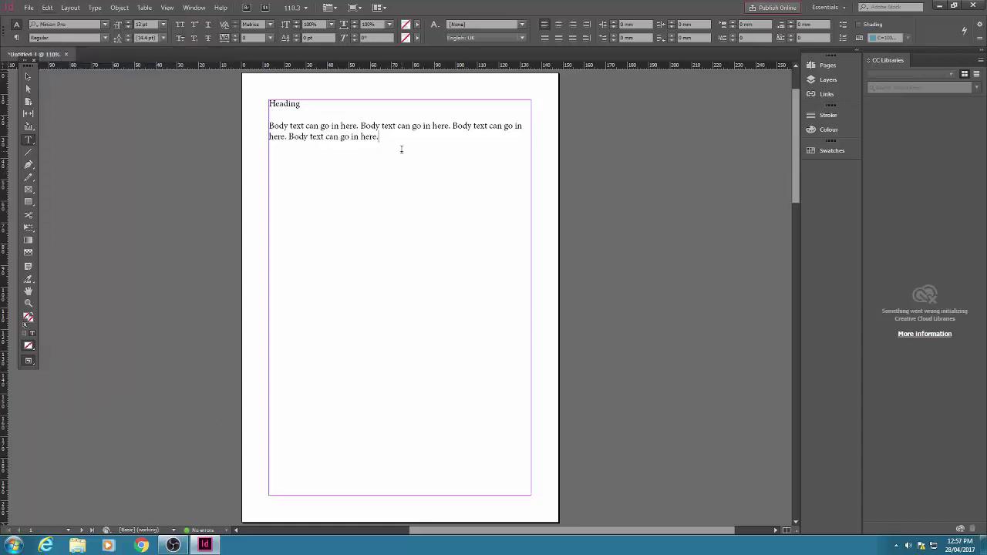
key(Return)
key(ctrl+v)
key(ctrl+v)
key(ctrl+v)
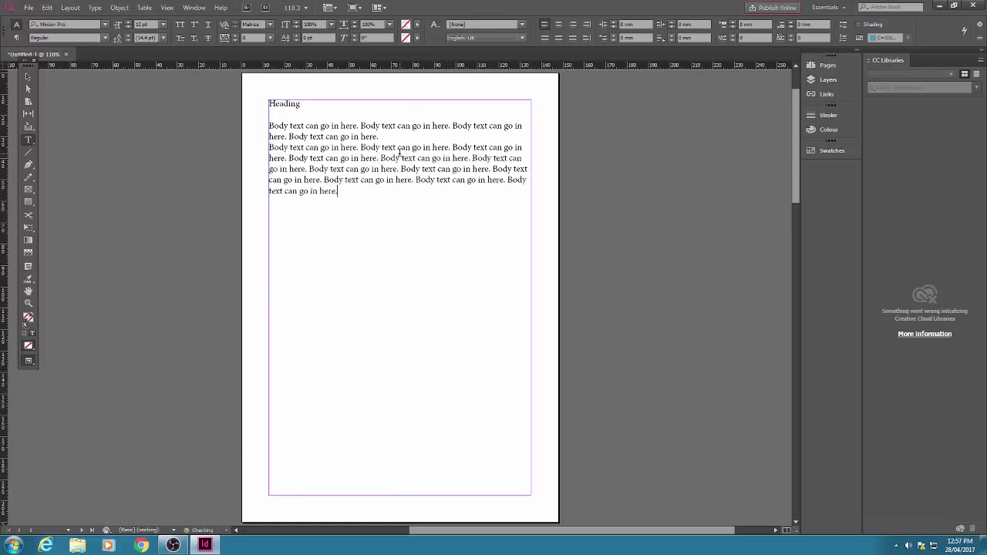
Step: Centre the Heading paragraph
click(296, 105)
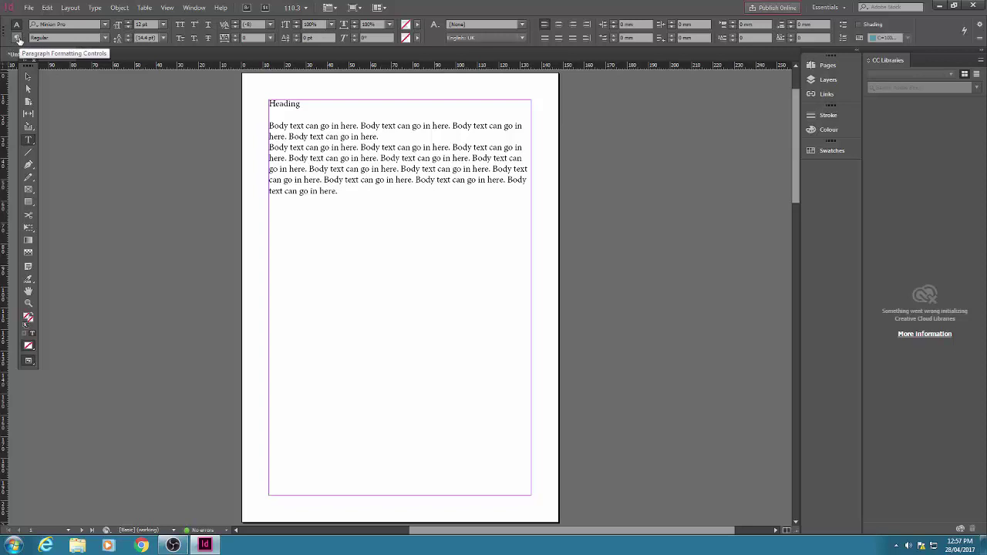
click(17, 37)
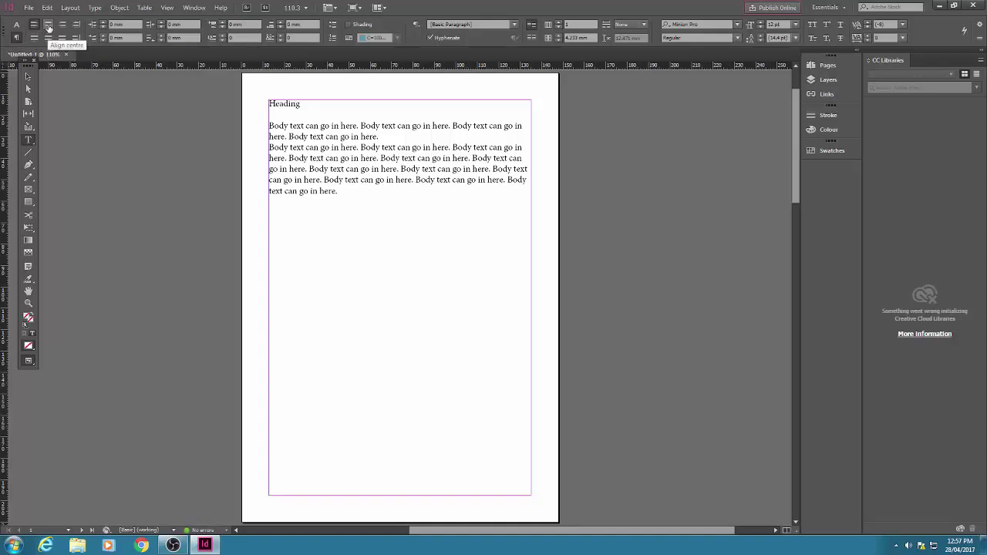
click(48, 24)
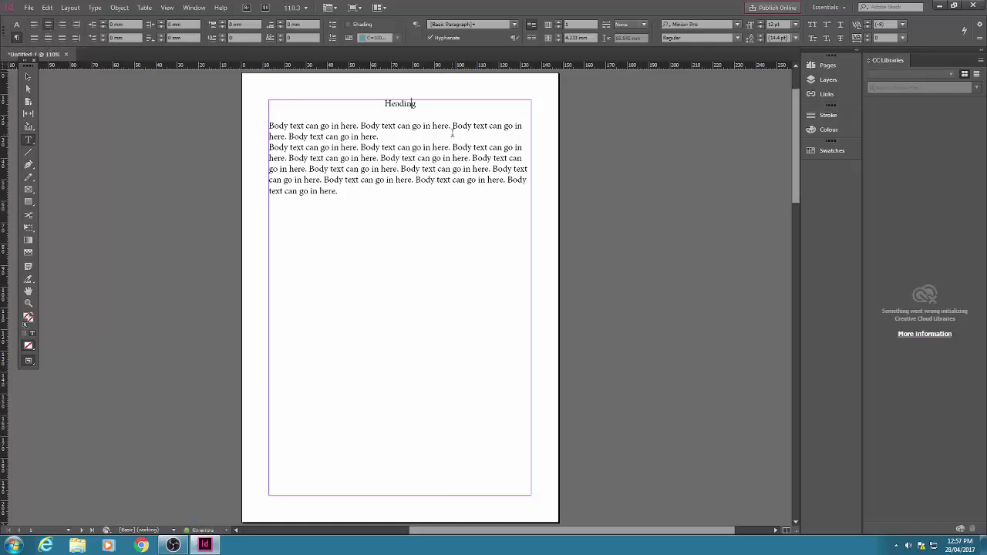
Step: Set the word Heading in Bell MT Bold at 24 pt
drag(422, 104, 377, 104)
click(16, 25)
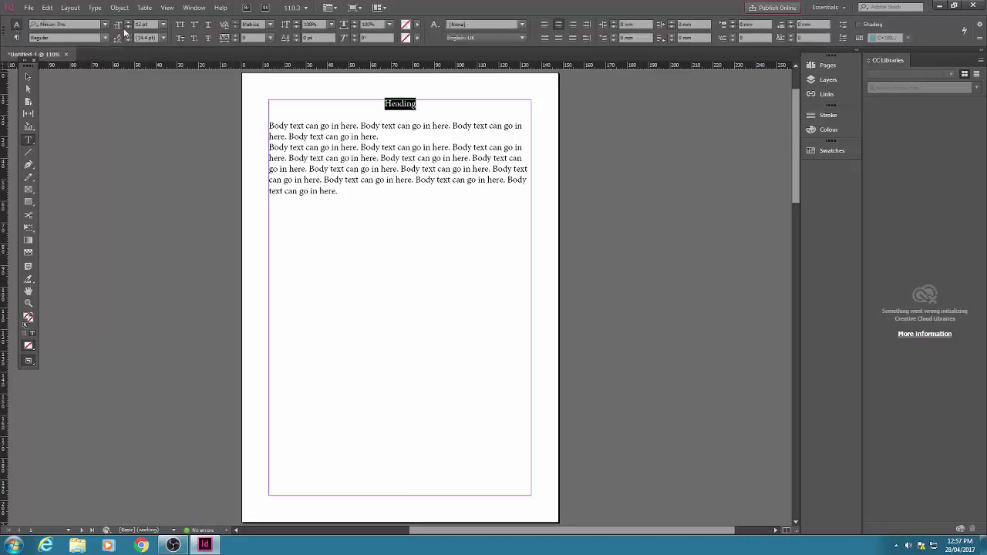
click(104, 25)
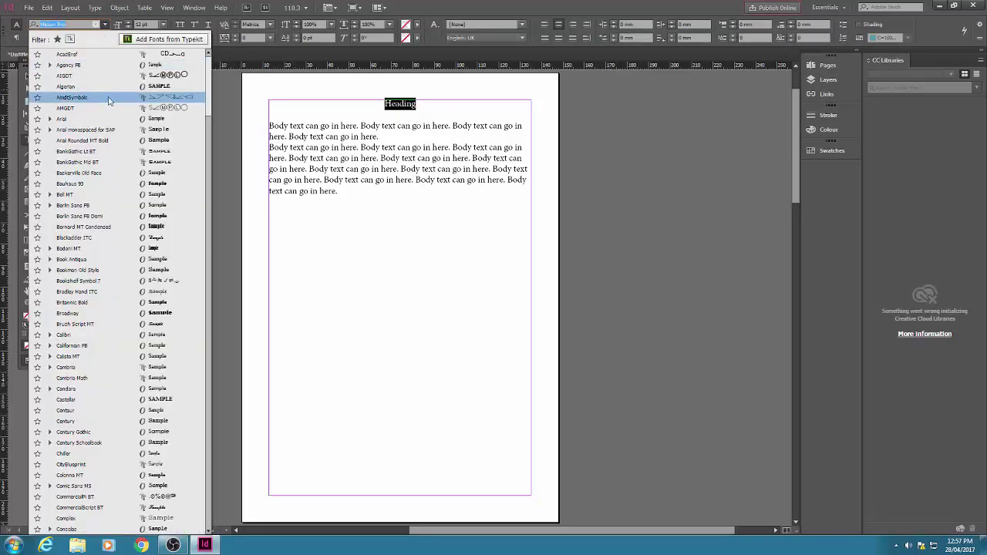
click(85, 198)
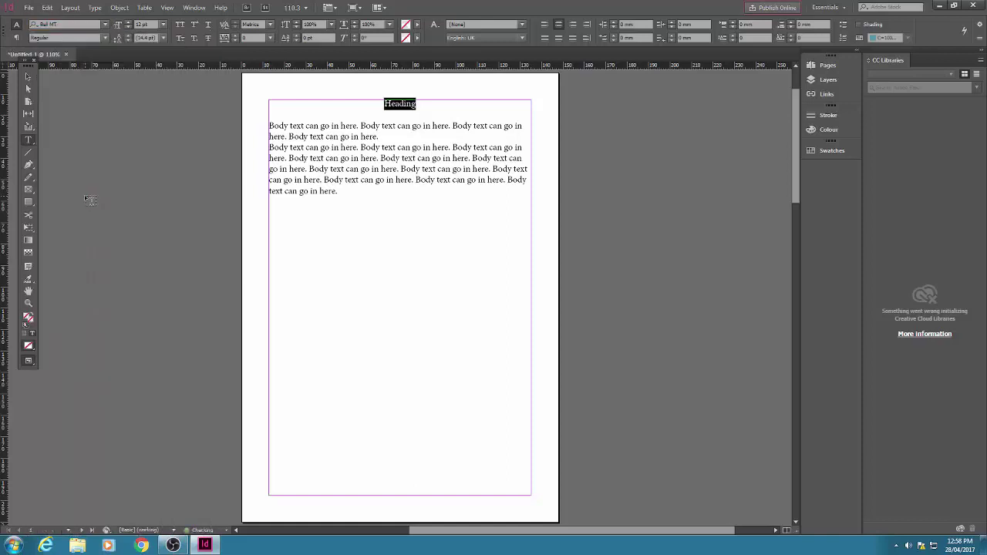
click(105, 35)
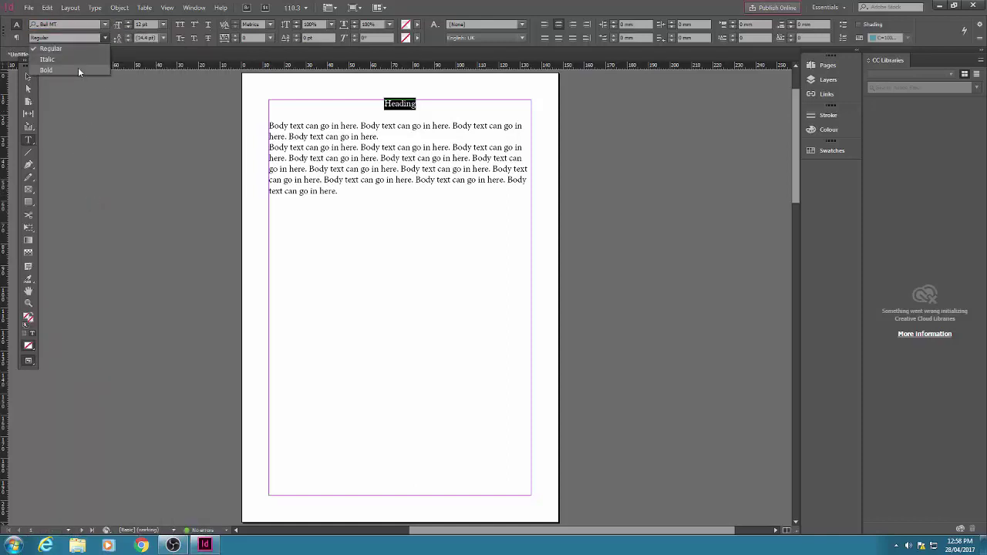
click(78, 68)
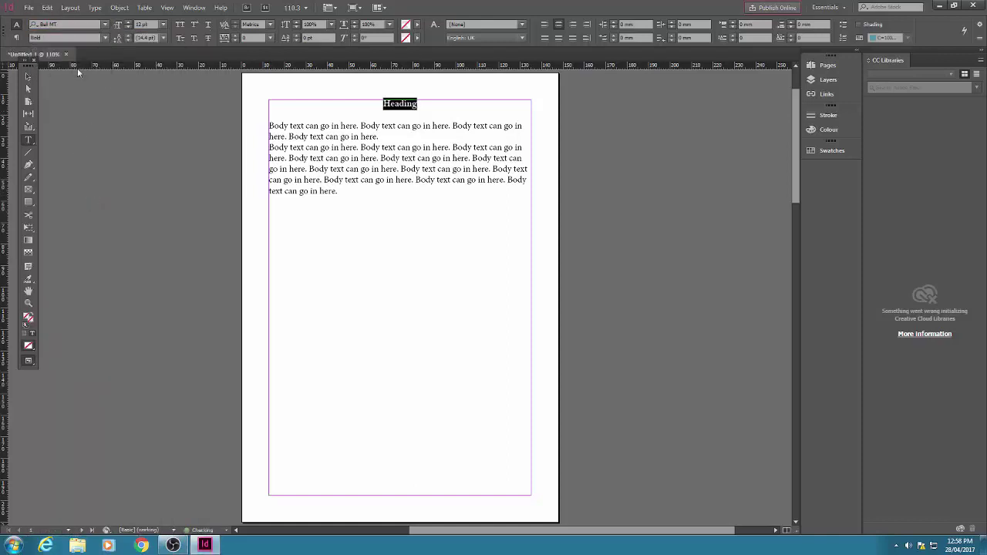
click(163, 24)
click(152, 135)
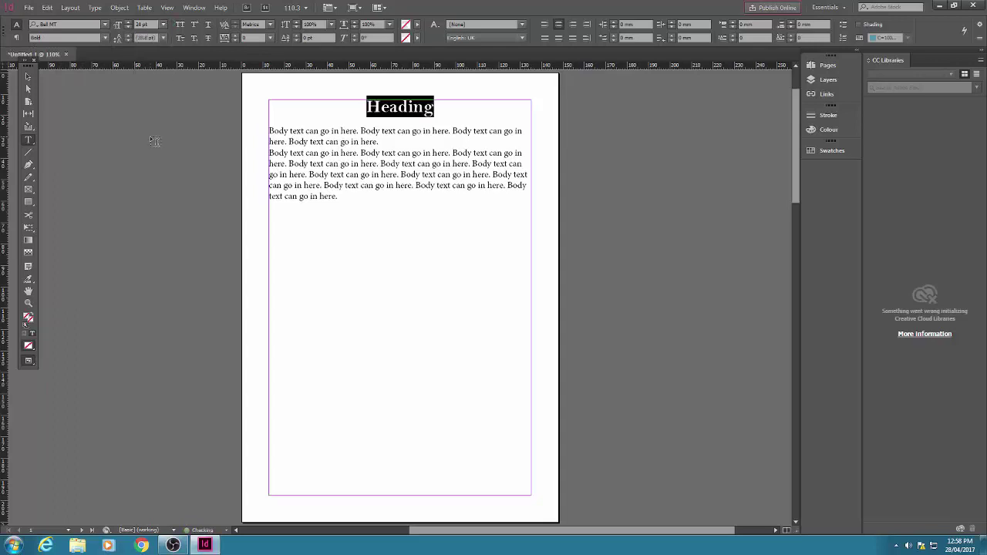
click(377, 139)
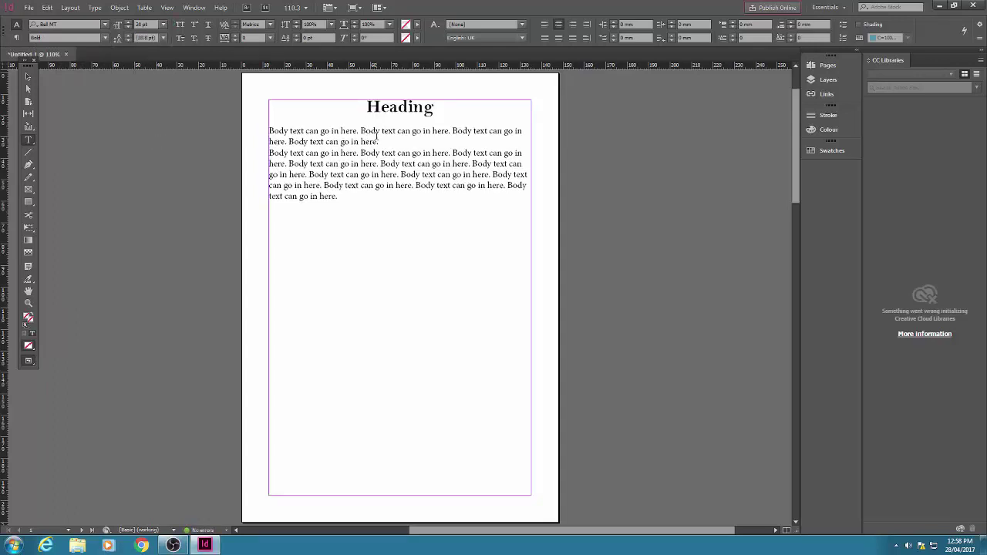
Step: Justify both body paragraphs with the last line aligned left
drag(337, 198, 260, 137)
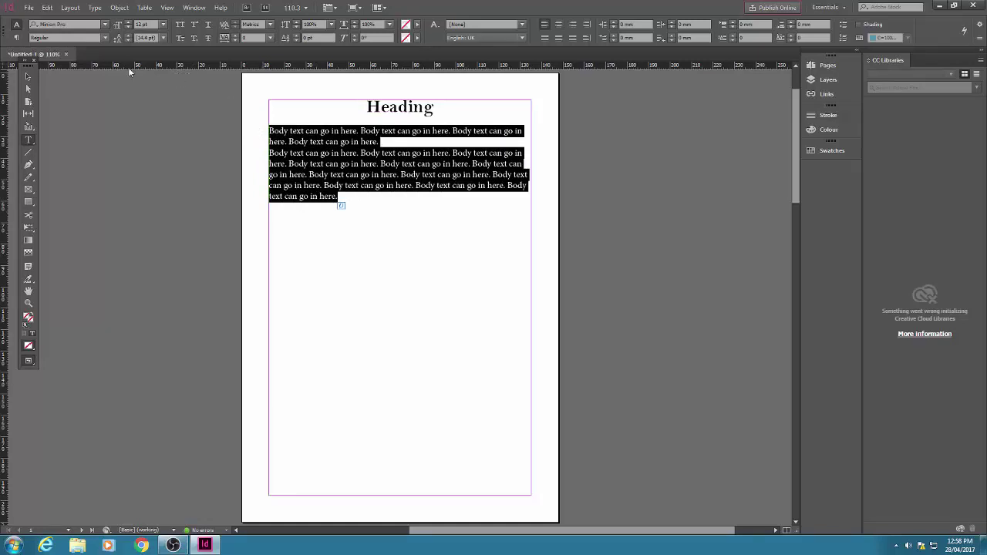
click(17, 39)
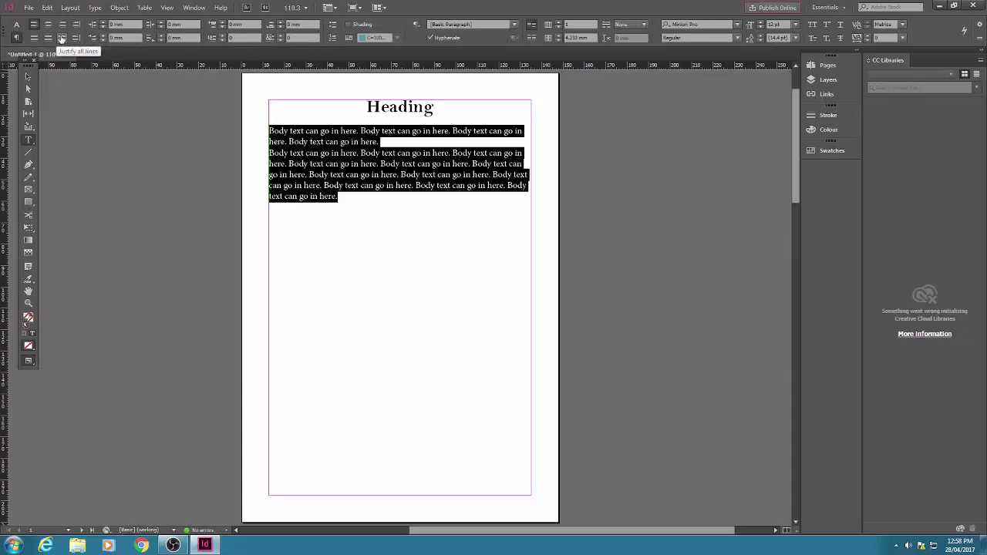
click(62, 39)
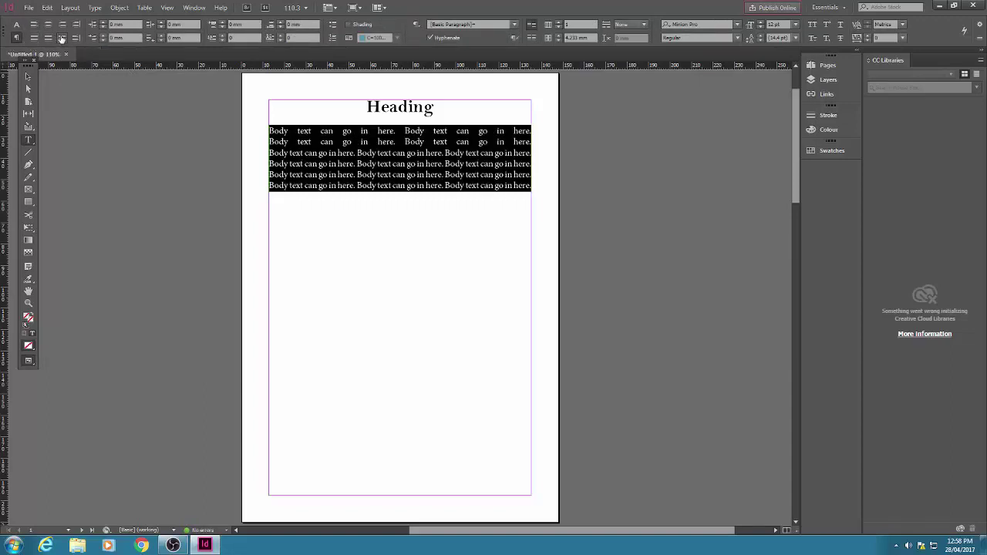
click(33, 38)
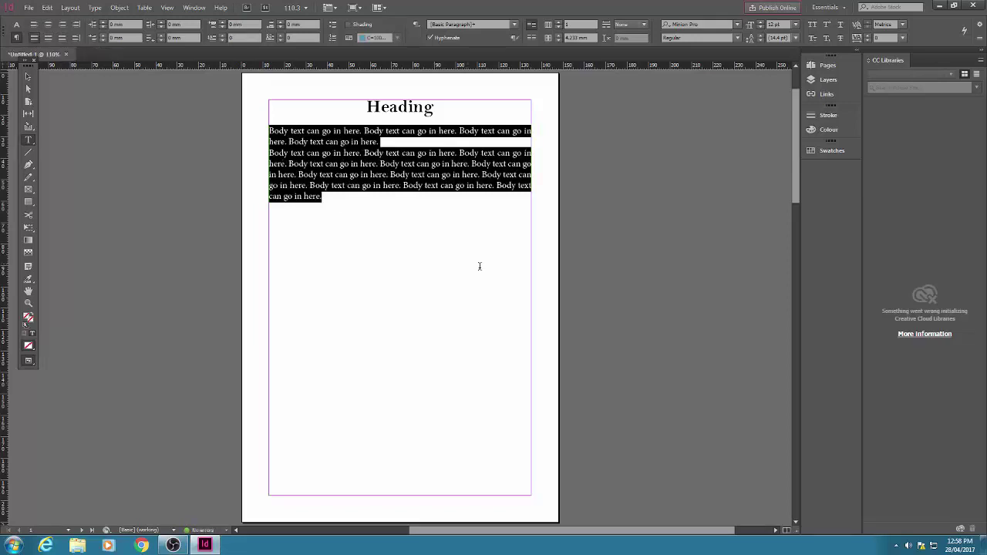
click(424, 268)
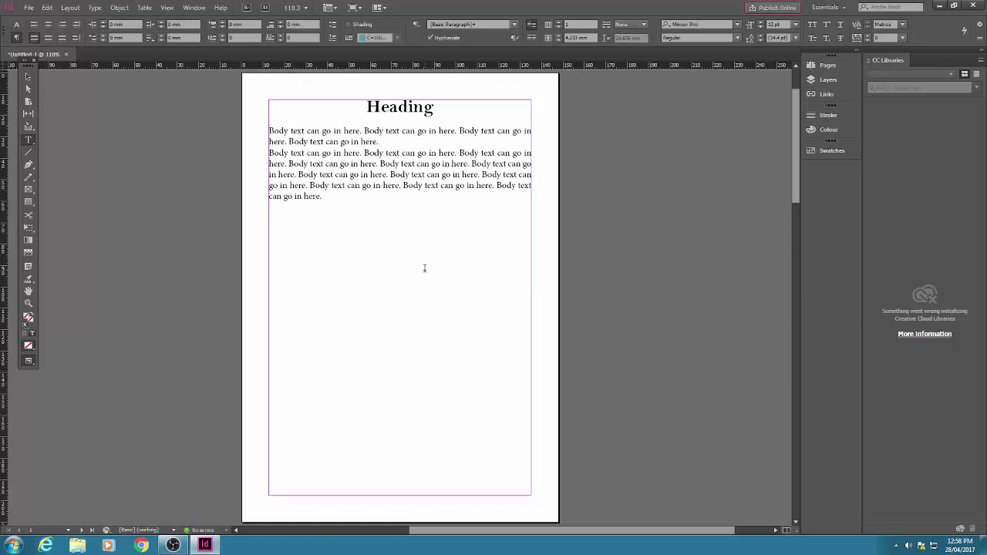
click(824, 65)
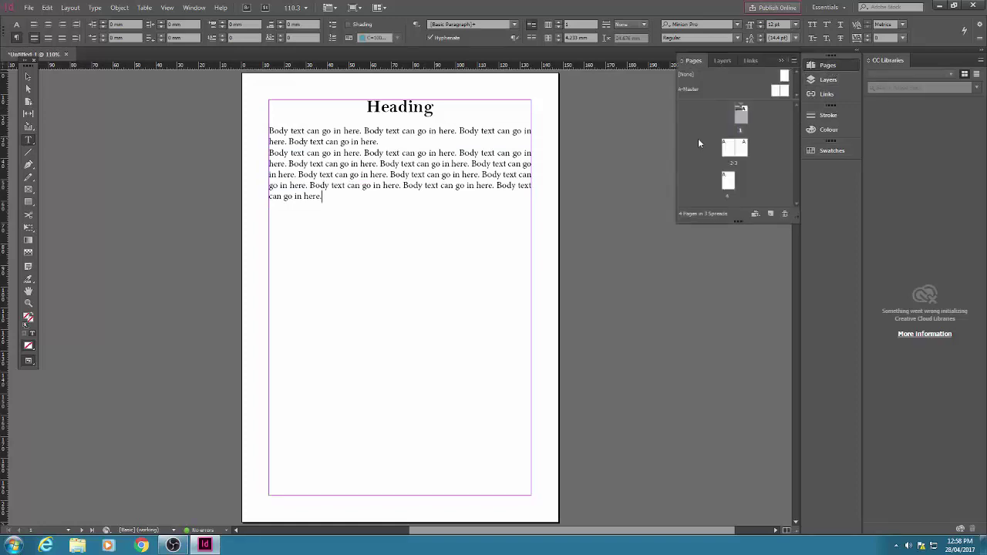
Step: On page 2, draw a rectangle graphics frame spanning the margins
double_click(729, 148)
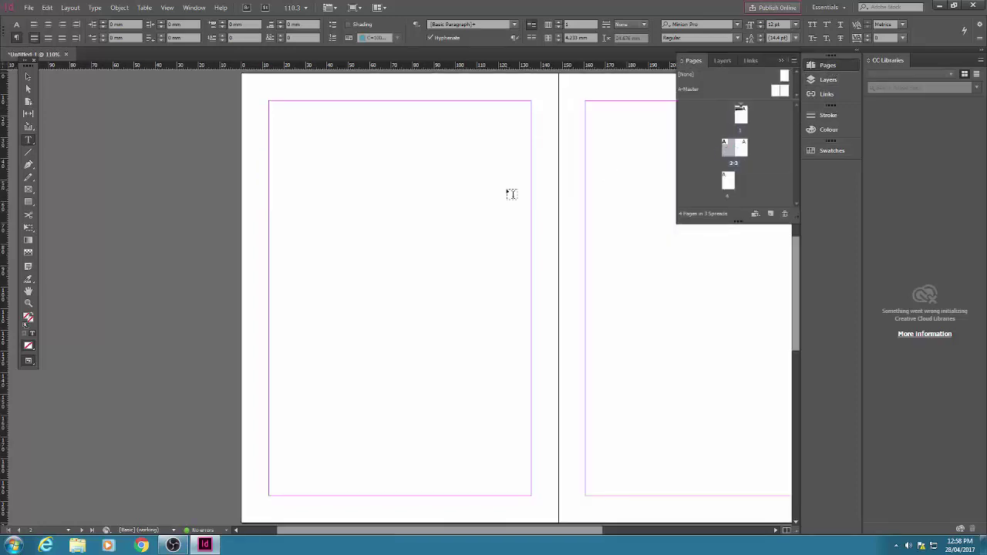
click(30, 191)
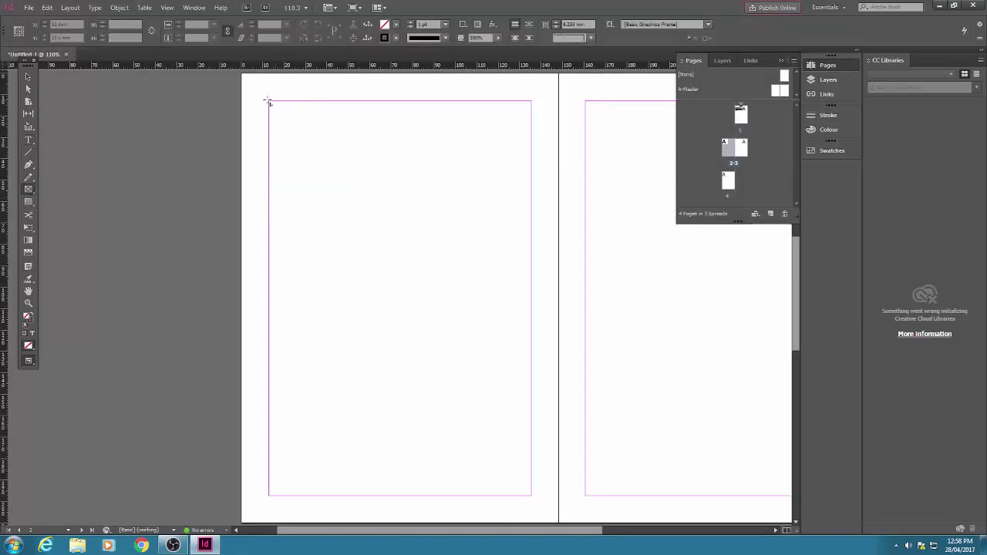
drag(269, 101, 530, 496)
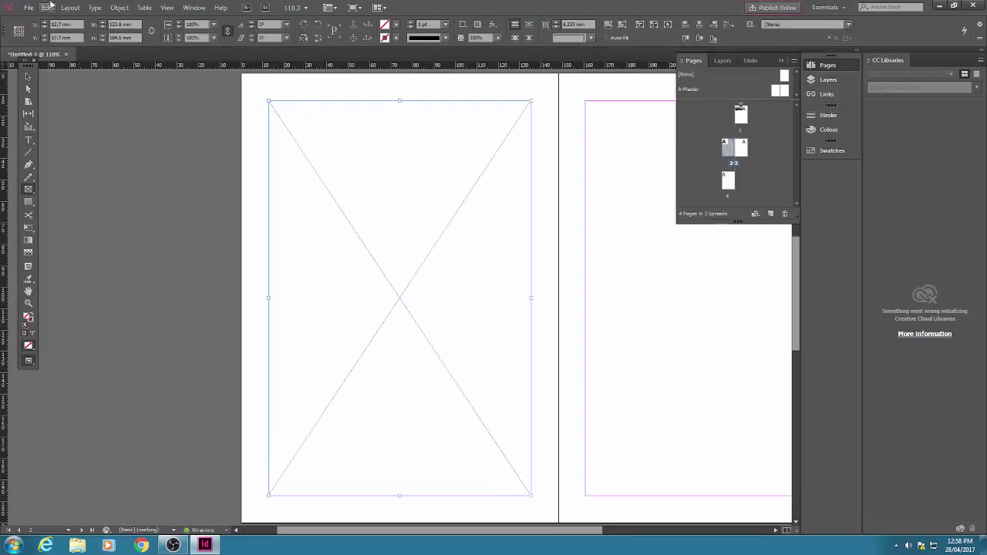
click(27, 9)
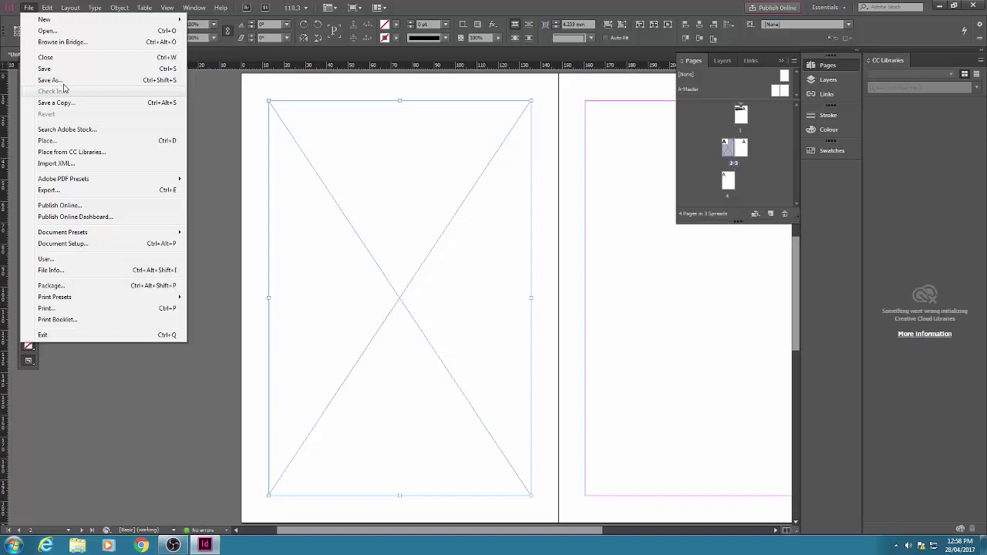
Step: Place Cropped 300 ppi CMYK.jpg from the Week 7 Workshop E&P 2017 folder into the frame
click(46, 141)
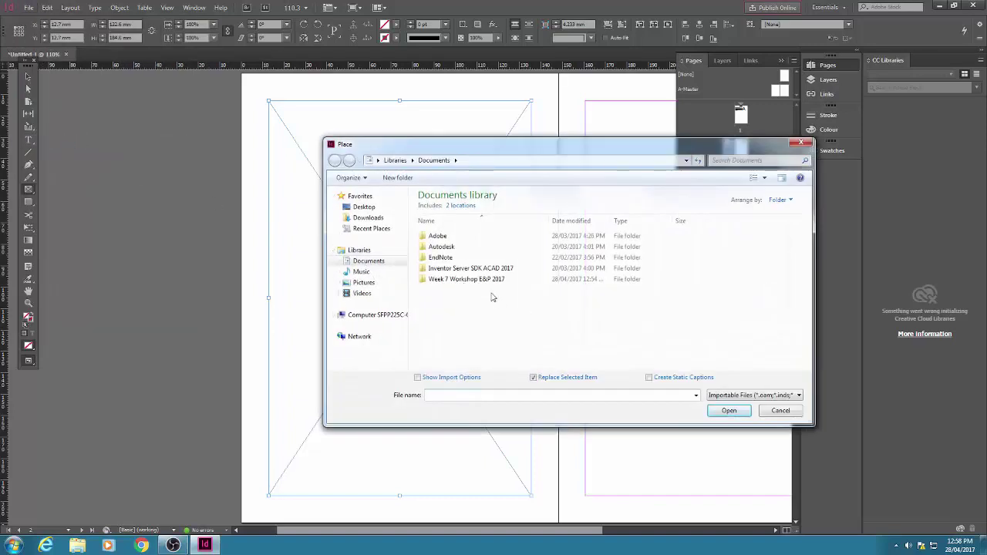
double_click(486, 280)
click(490, 246)
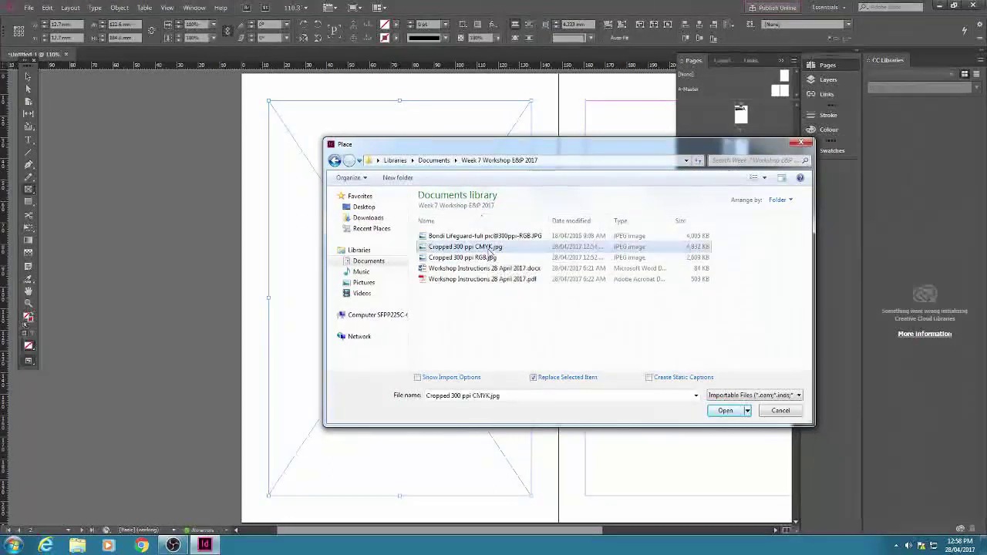
click(724, 411)
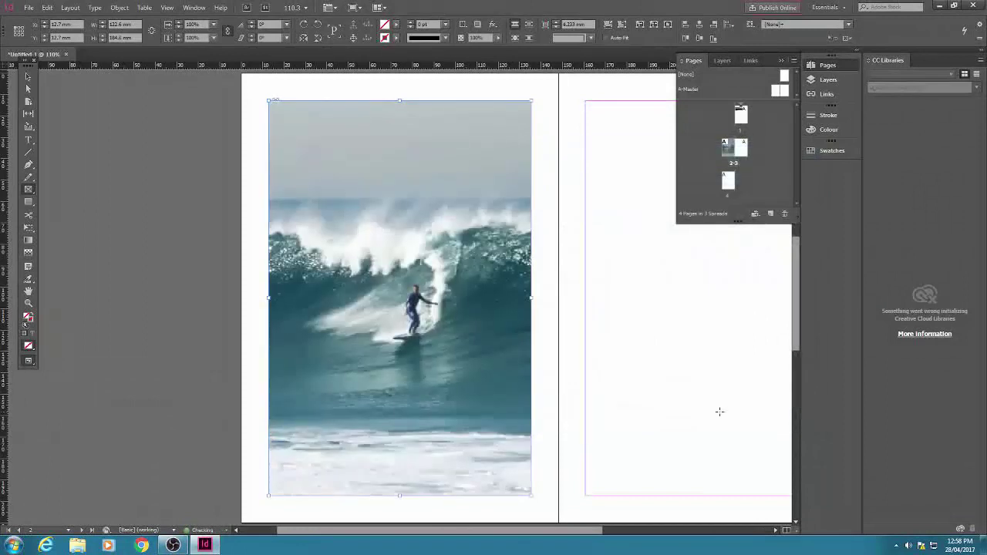
Step: Fit the surf photo proportionally within its frame
right_click(397, 214)
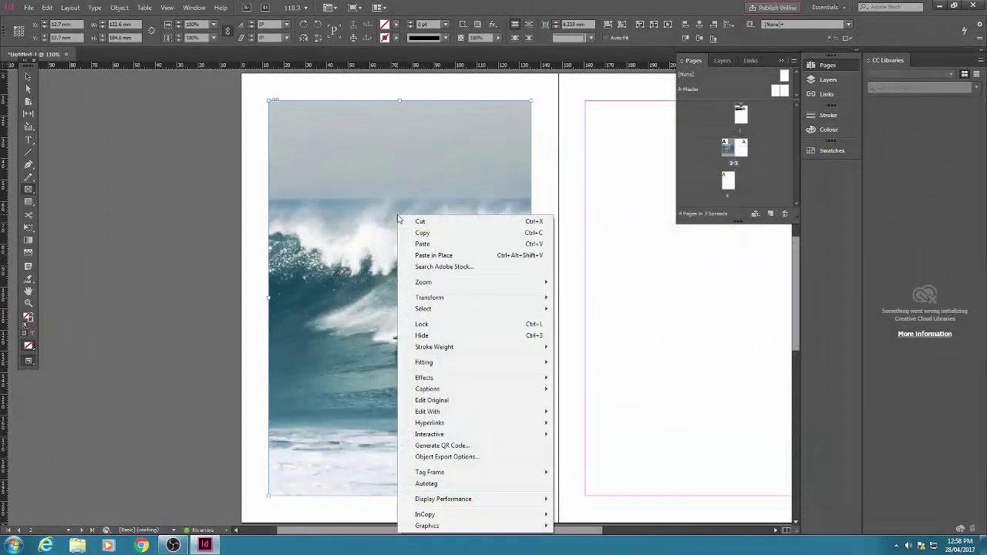
mouse_move(424, 364)
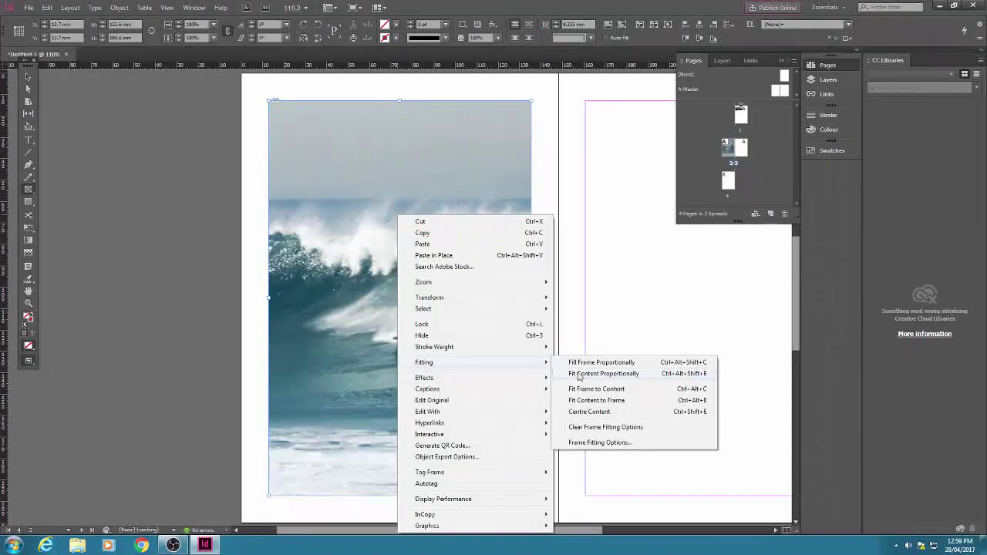
click(573, 375)
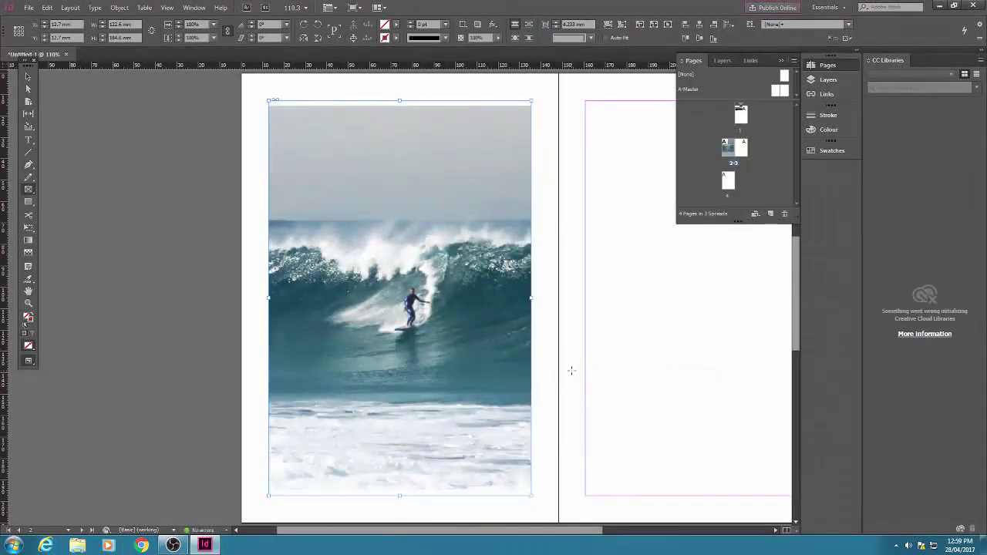
double_click(743, 148)
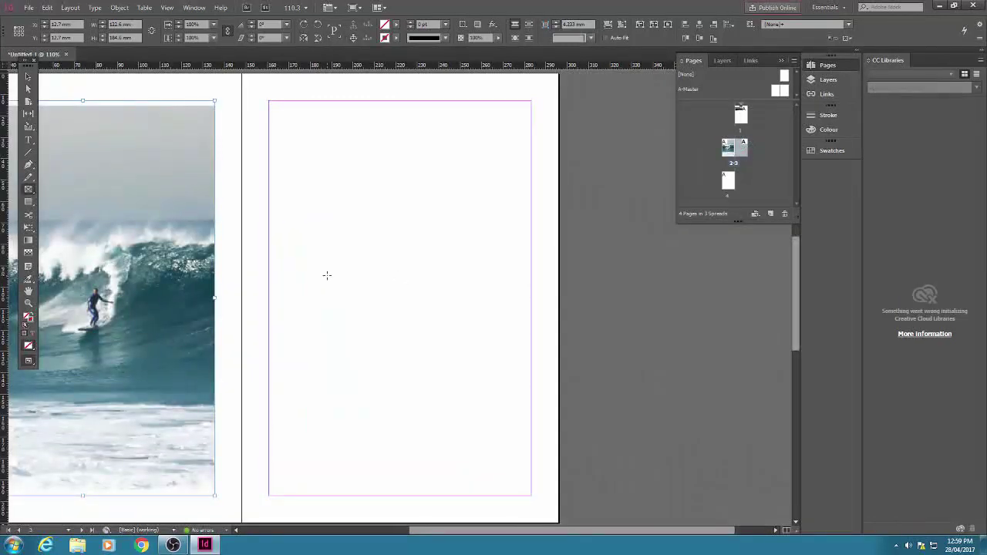
Step: Draw a large circle on page 3 filled with the green C=75 M=5 Y=100 K=0 swatch
click(33, 205)
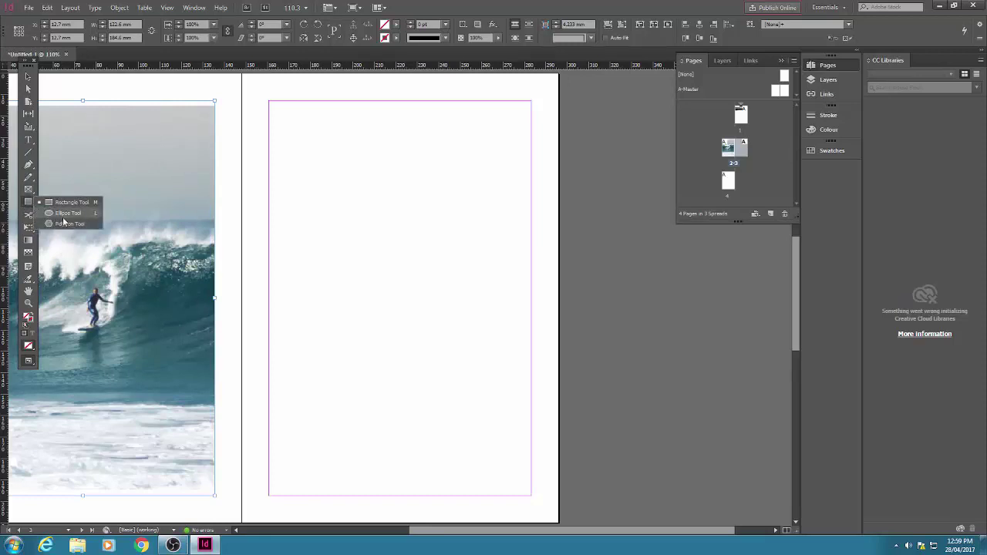
click(65, 215)
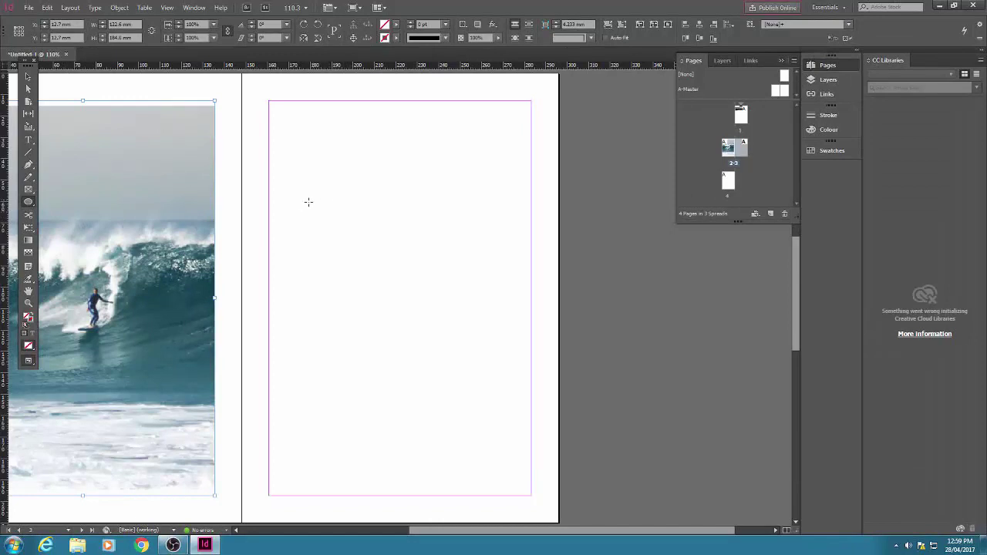
drag(283, 182, 513, 448)
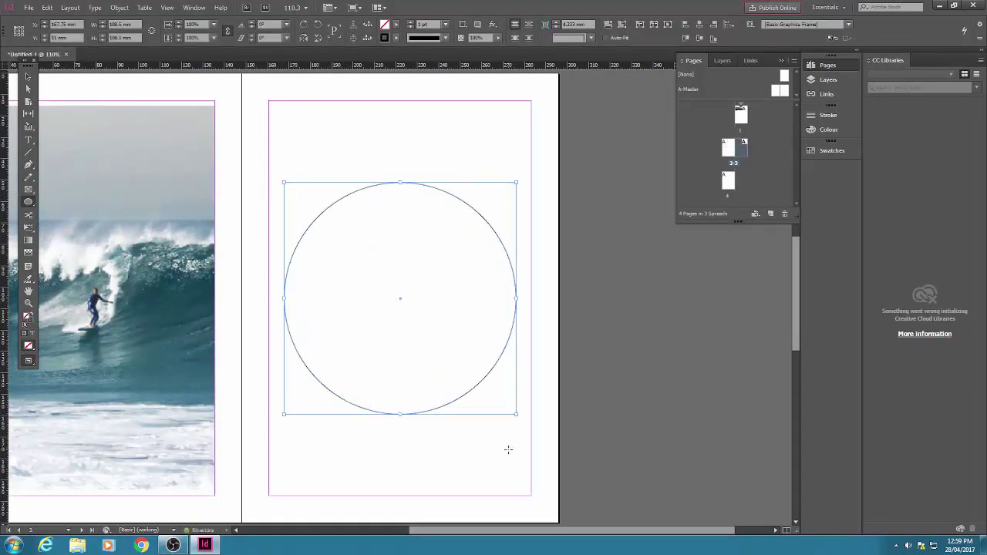
click(841, 152)
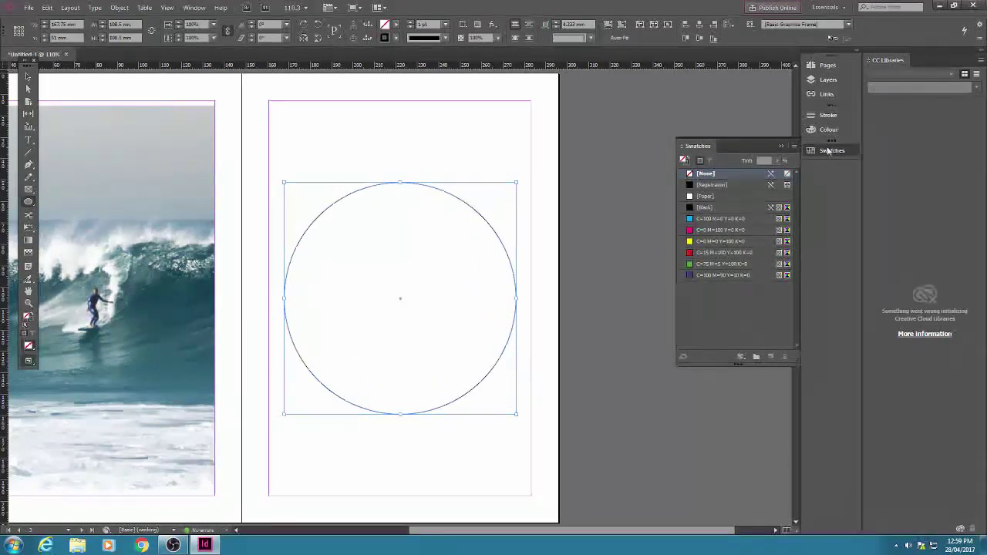
click(691, 264)
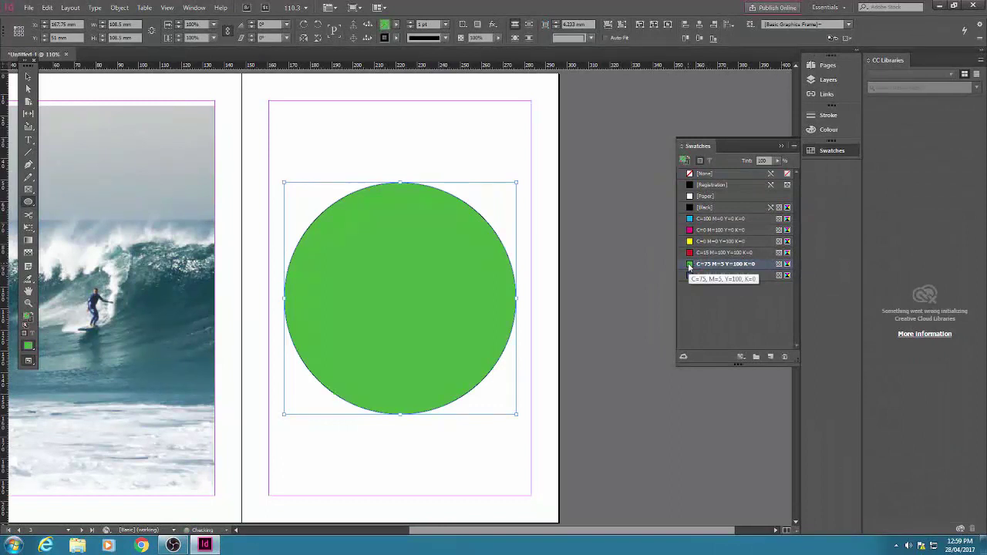
Step: Browse the Window menu, then cancel the Ellipse size dialog that popped up
click(190, 8)
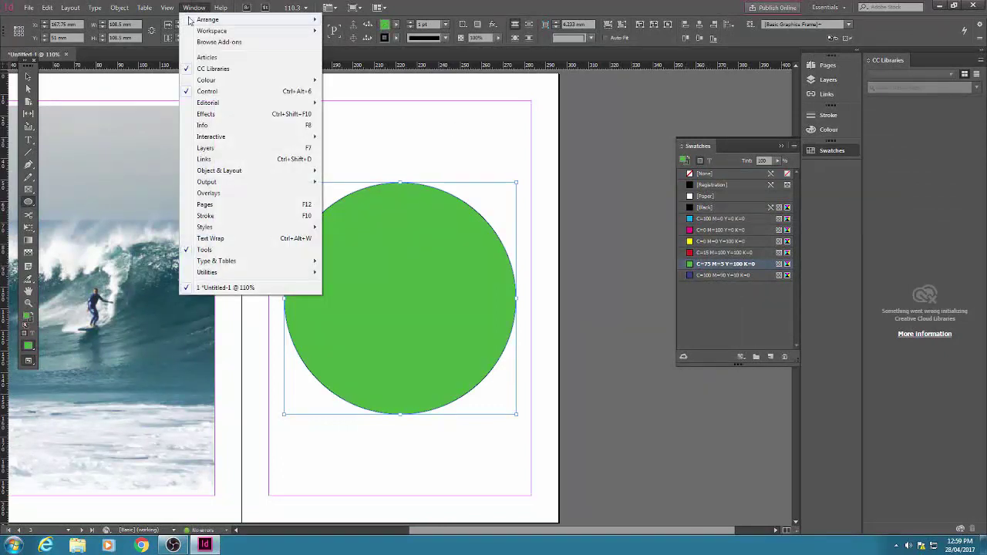
mouse_move(202, 80)
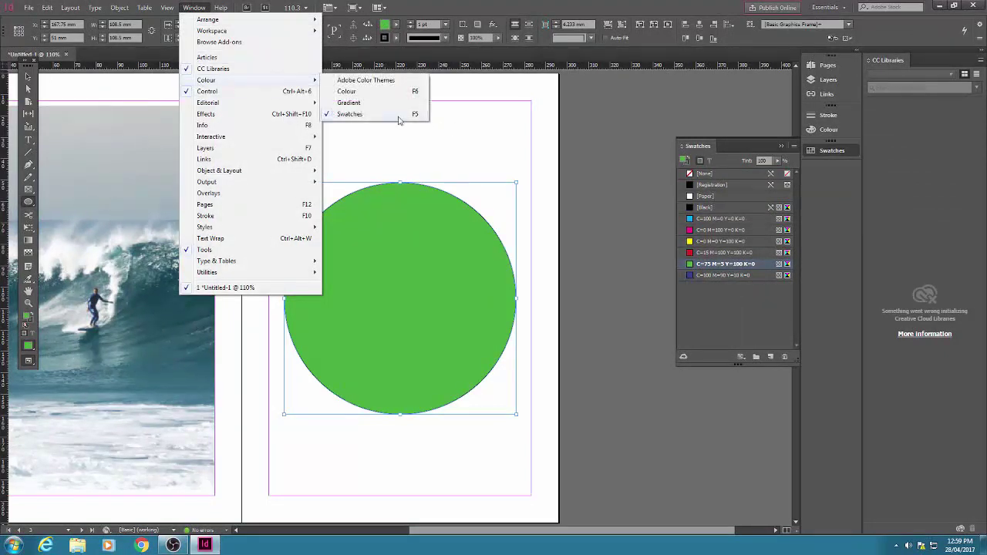
click(596, 173)
click(603, 169)
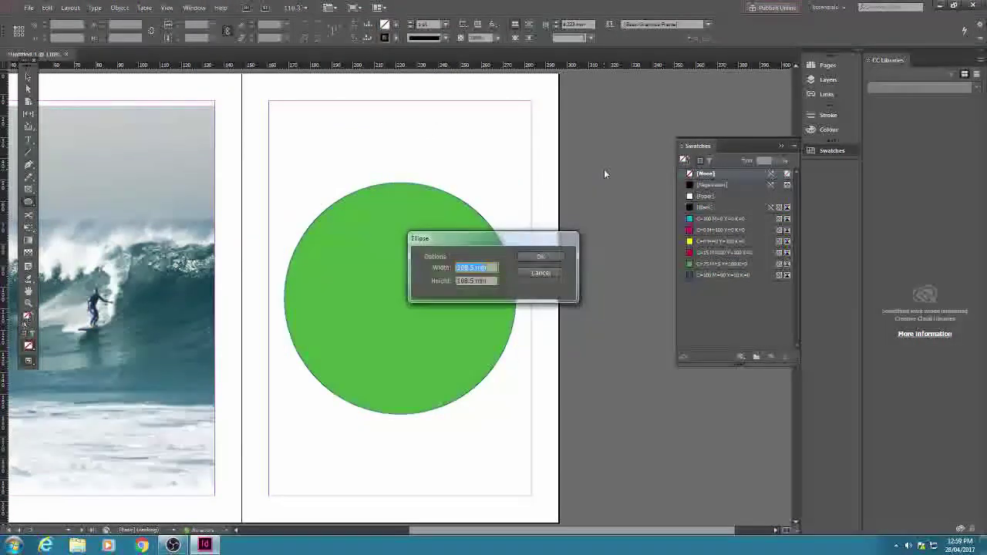
click(549, 274)
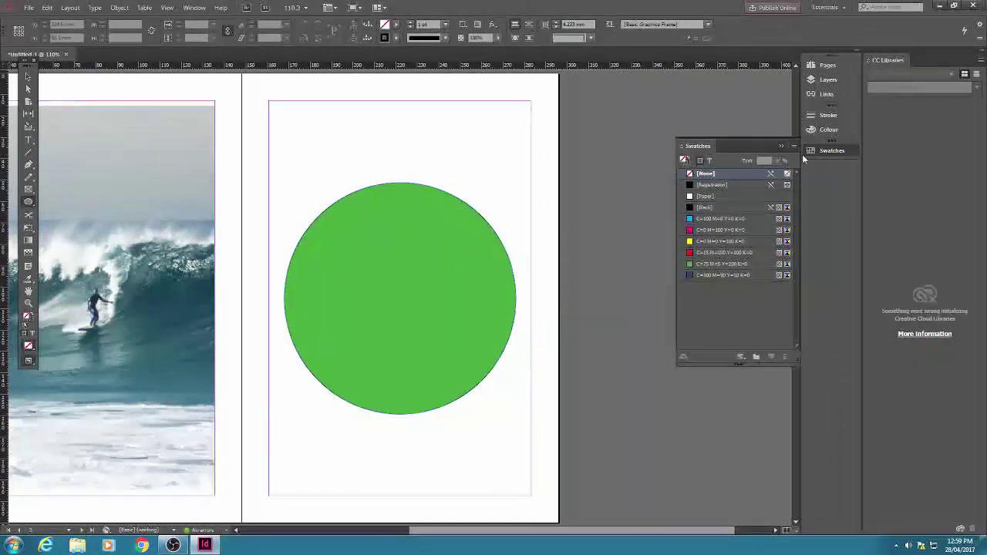
Step: On page 4, draw a text frame near the top and type 'Type in some text just for the sake of this'
click(827, 65)
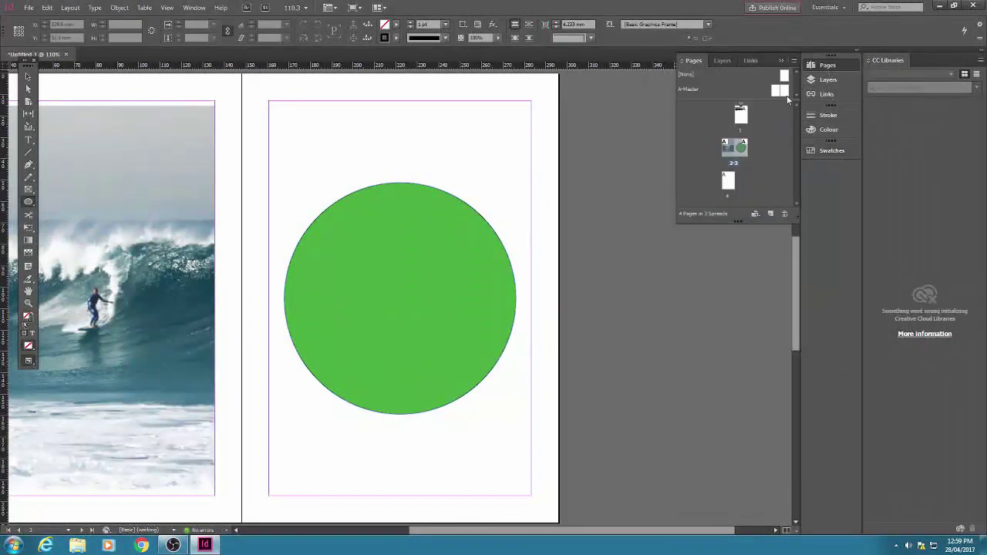
double_click(728, 180)
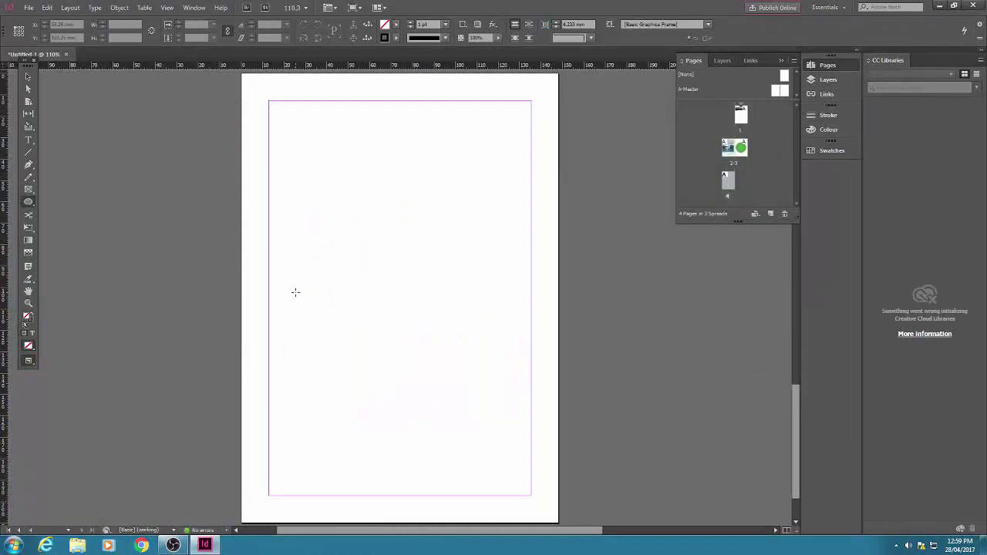
click(28, 139)
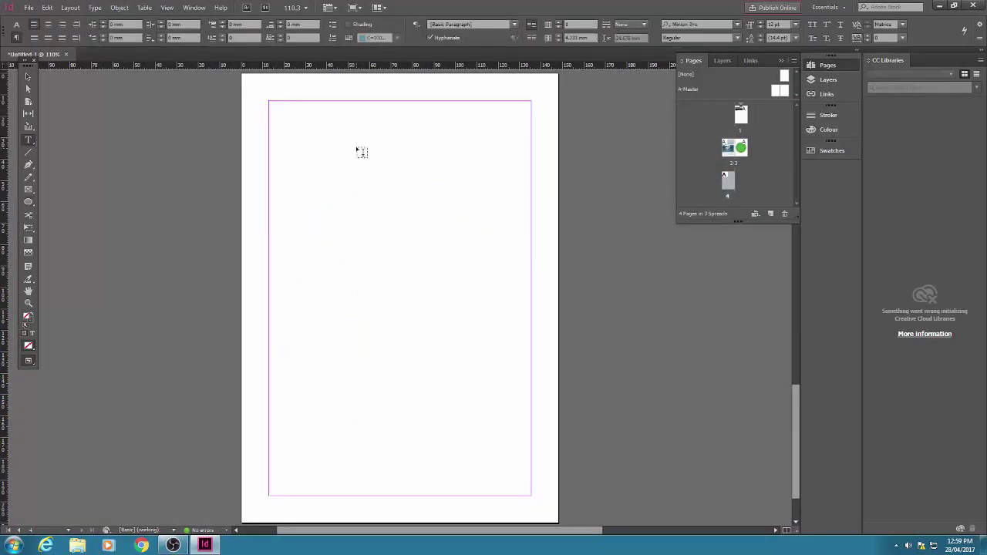
drag(338, 135, 470, 247)
text(Type )
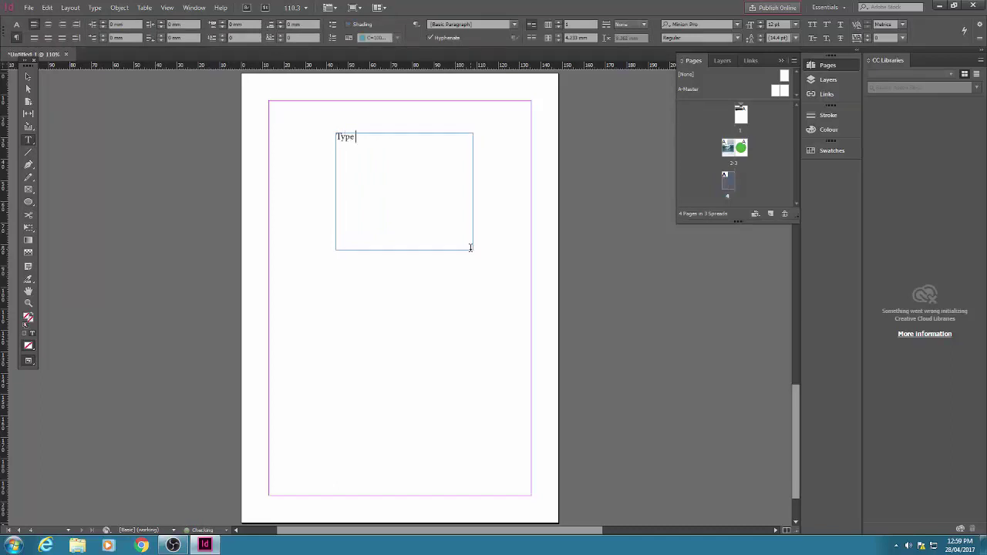
text(in some text just for the sake of this exercise.)
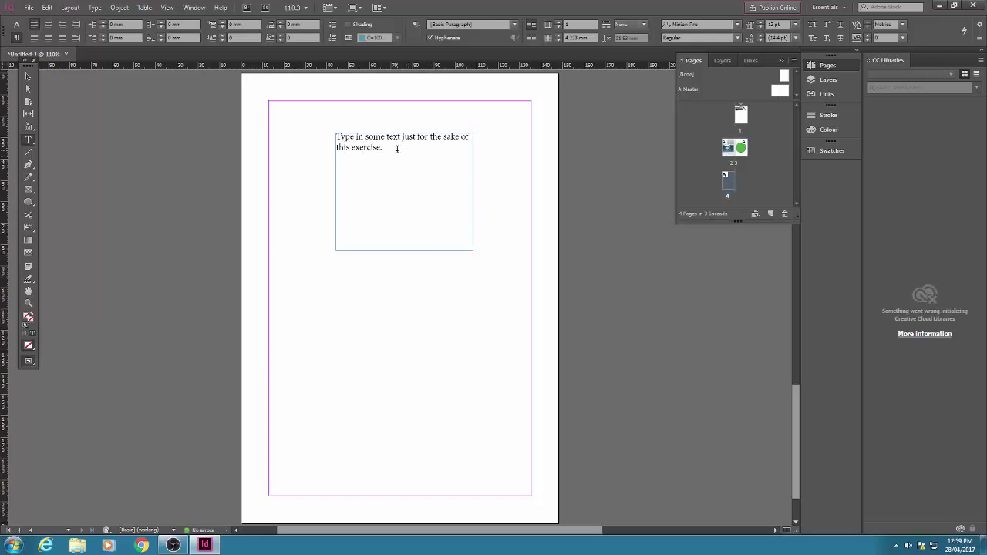
Step: Select the page 4 sentence and change its font size to 72 pt, then to 36 pt
drag(397, 148, 332, 137)
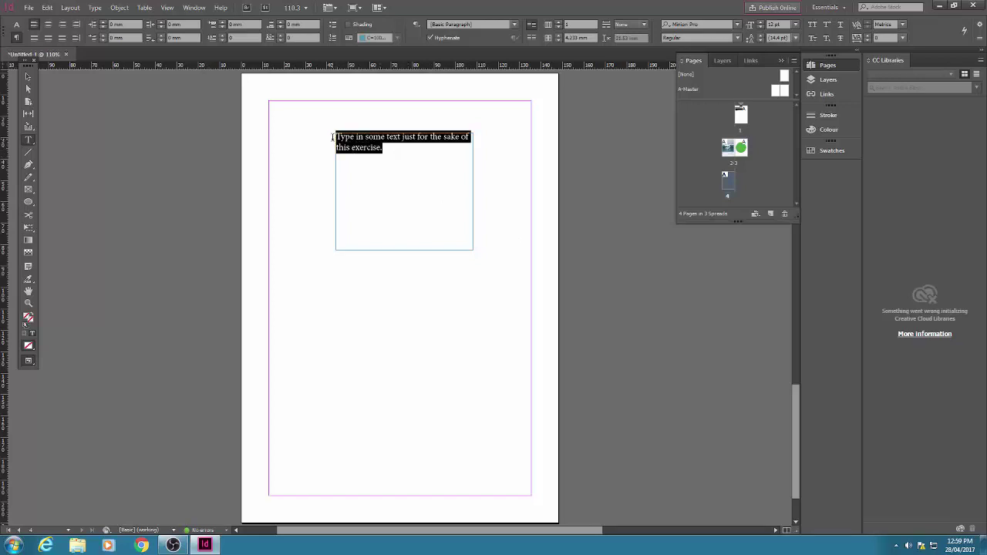
click(16, 24)
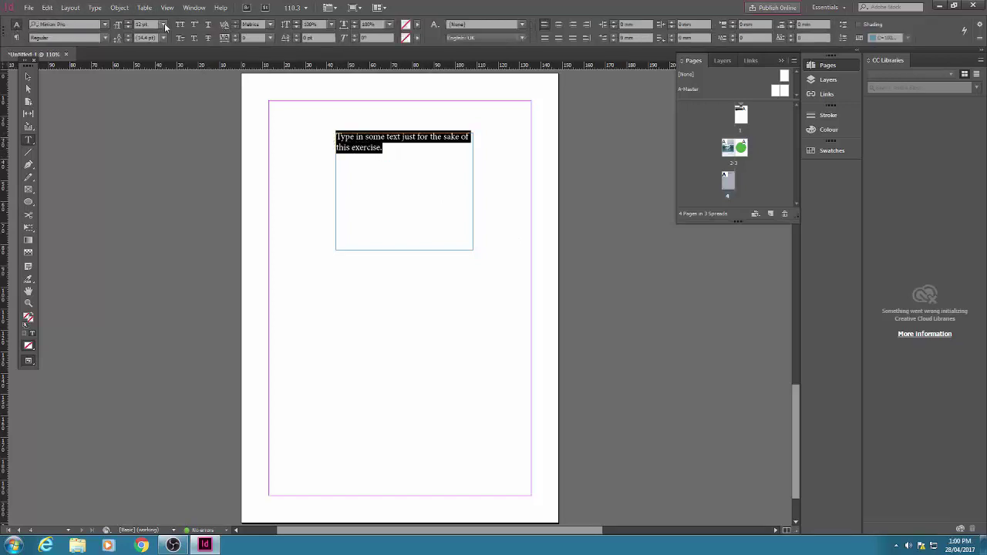
click(164, 24)
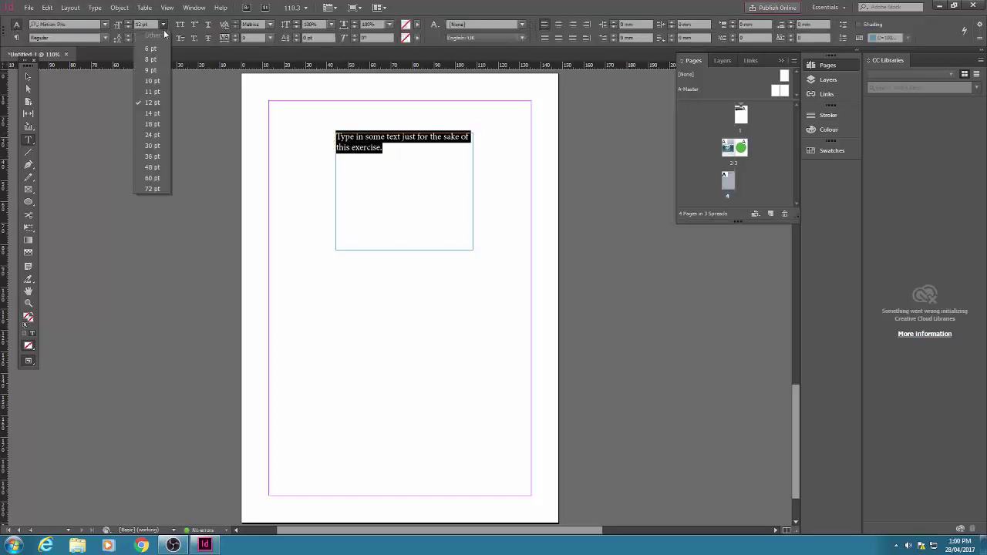
click(152, 188)
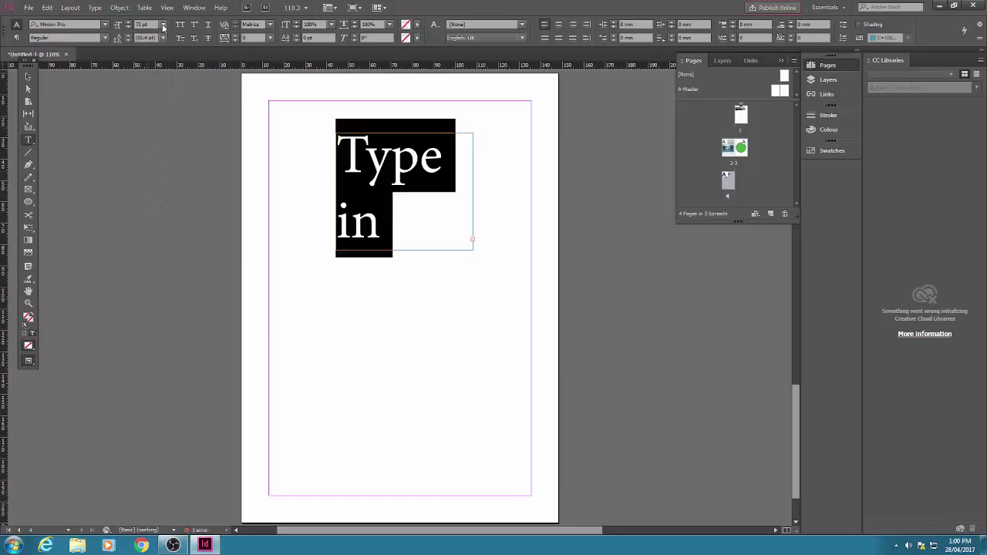
click(162, 25)
click(160, 158)
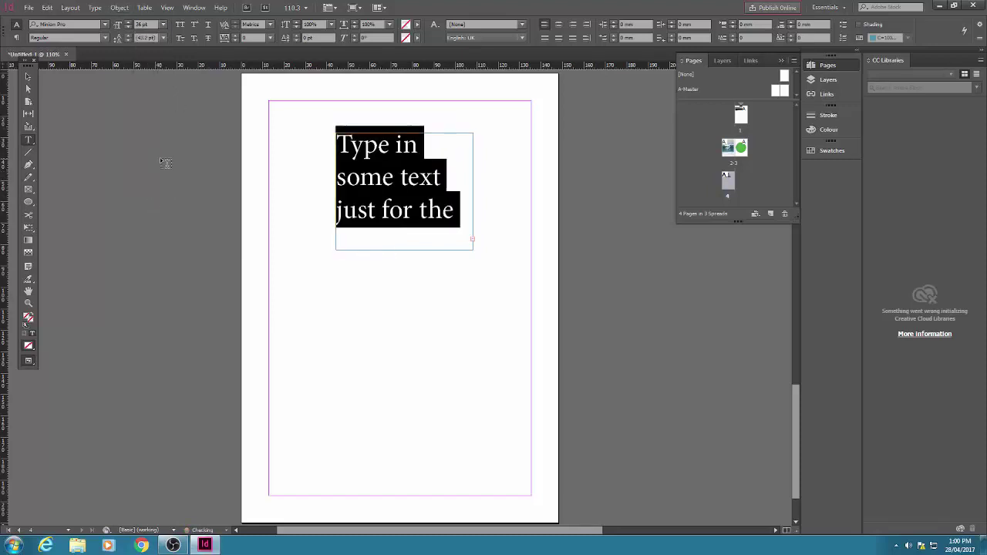
Step: Enlarge the sentence's text frame left, right and downward so it fits on three lines
click(28, 76)
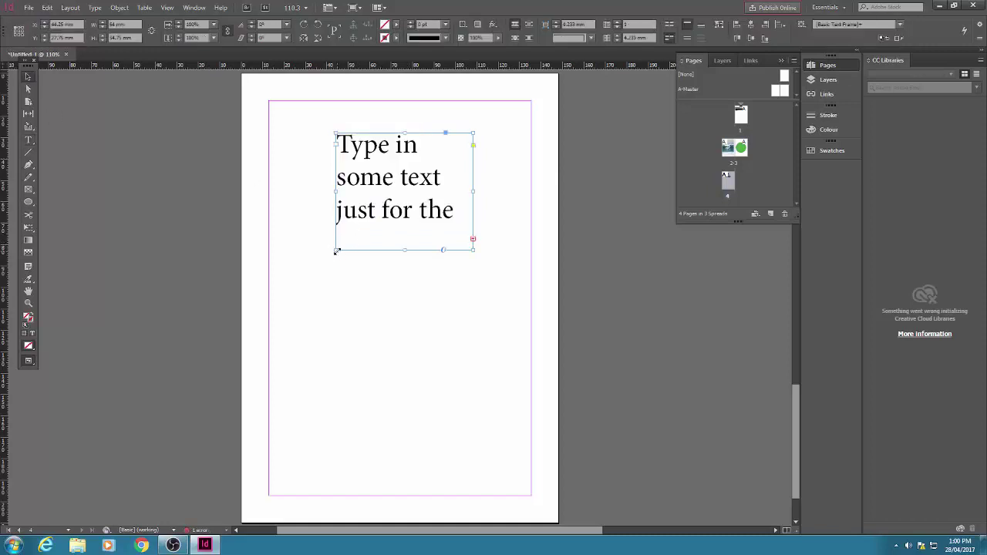
drag(336, 251, 305, 266)
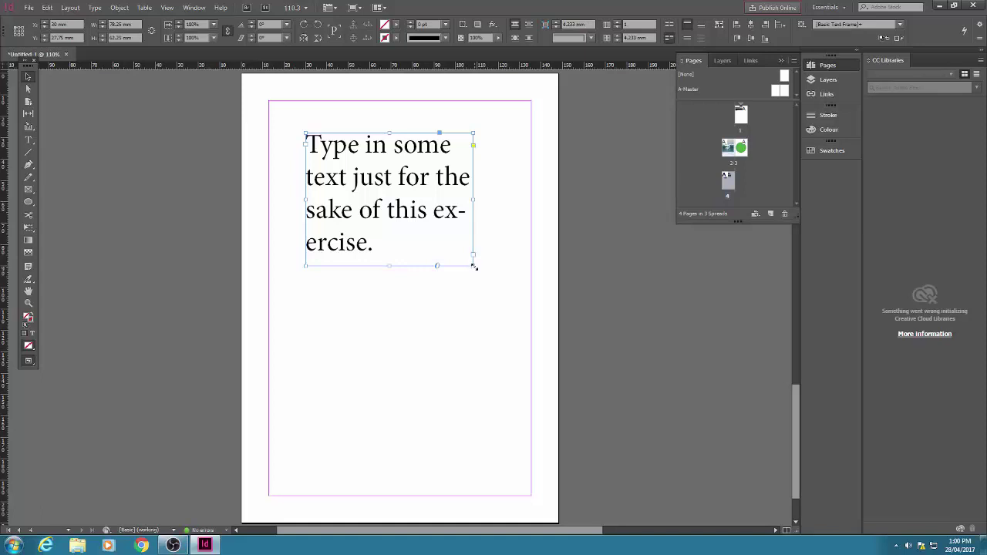
drag(474, 266, 505, 291)
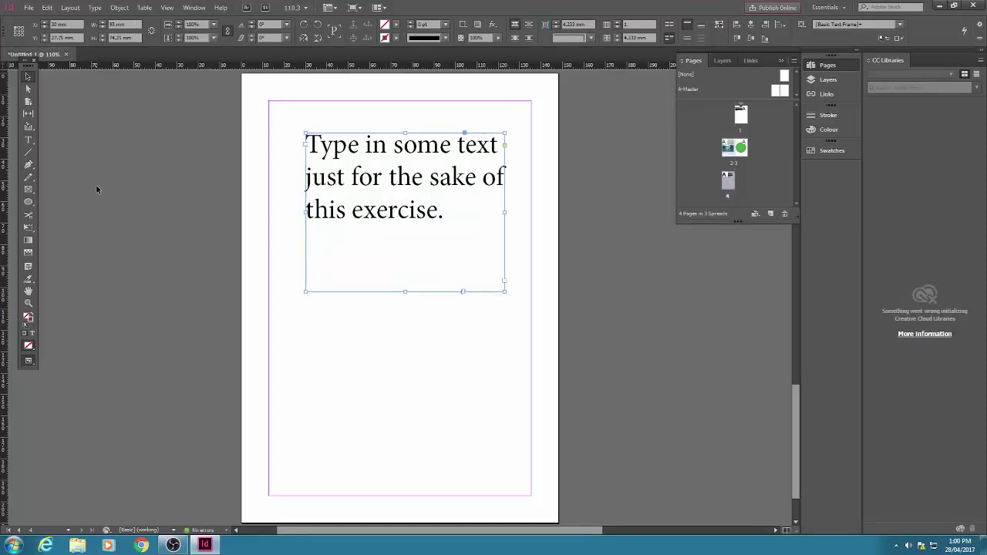
Step: Draw a rectangle image frame below the text and place the surf photo in it
click(29, 192)
drag(316, 264, 501, 426)
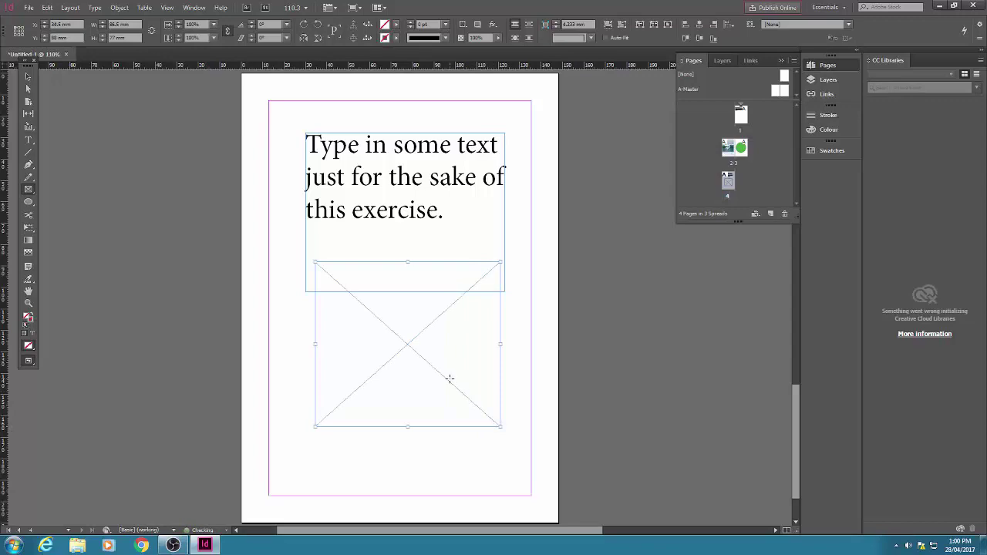
click(27, 7)
click(46, 141)
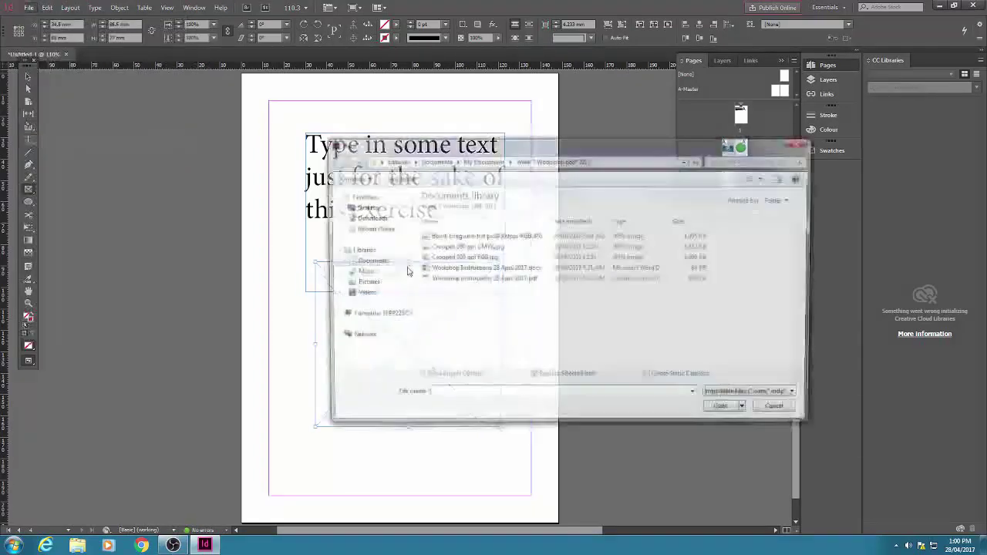
double_click(479, 246)
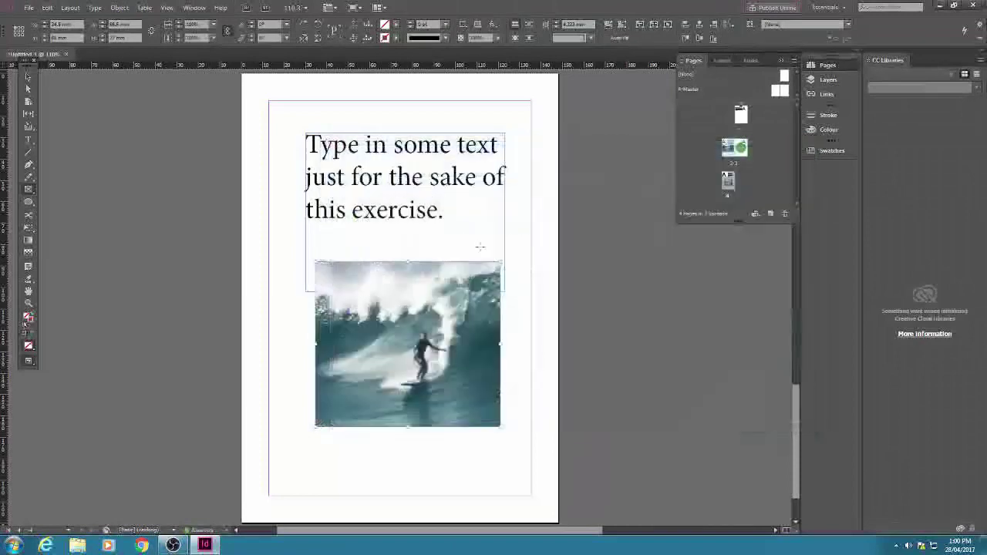
Step: Fit the surf photo proportionally in its frame so the whole surfer shows
right_click(416, 324)
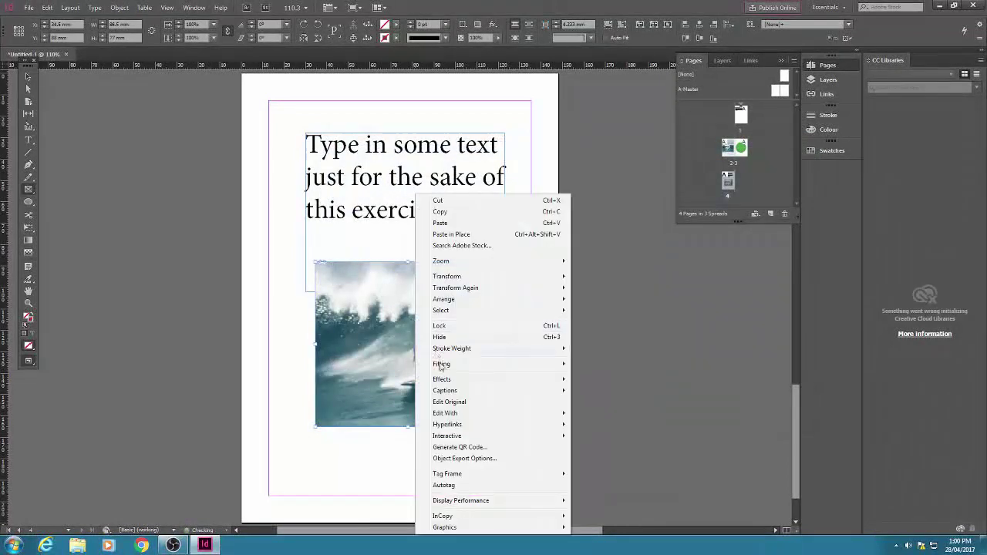
mouse_move(443, 364)
click(612, 375)
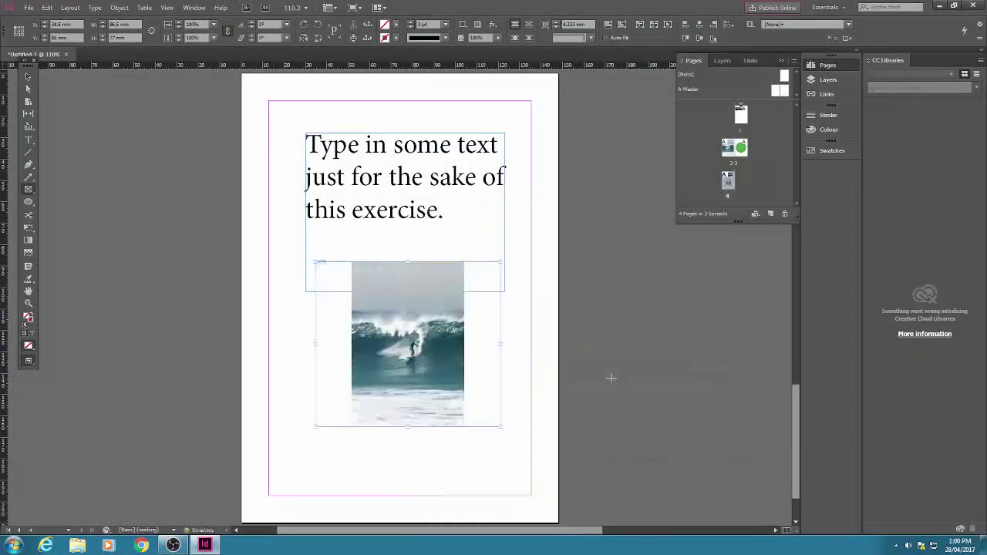
click(29, 201)
Step: Draw a circle over the surf photo and fill it with the yellow swatch
drag(308, 197, 506, 397)
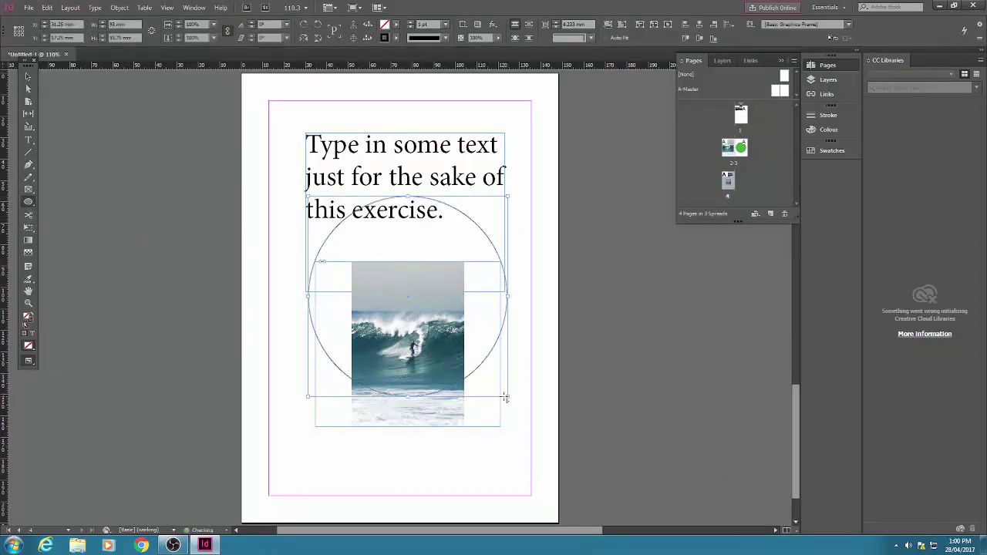
click(834, 129)
click(831, 151)
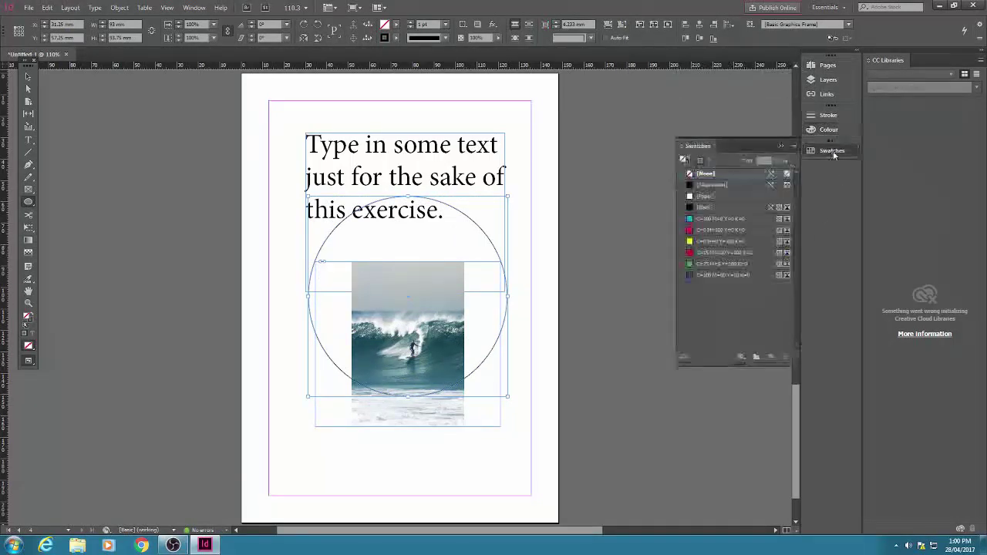
click(692, 243)
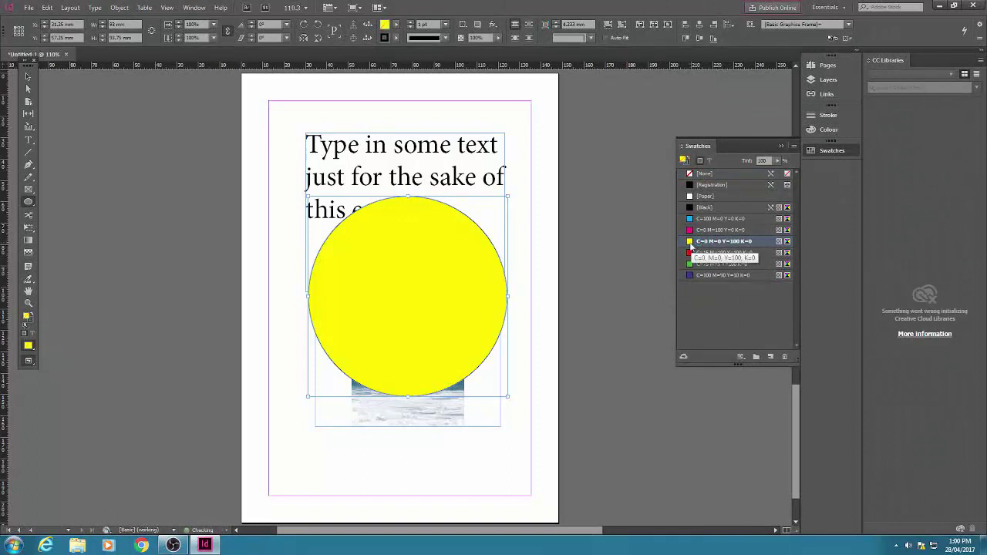
Step: Send the yellow circle to the back twice, behind both the photo and the text
click(117, 8)
mouse_move(137, 42)
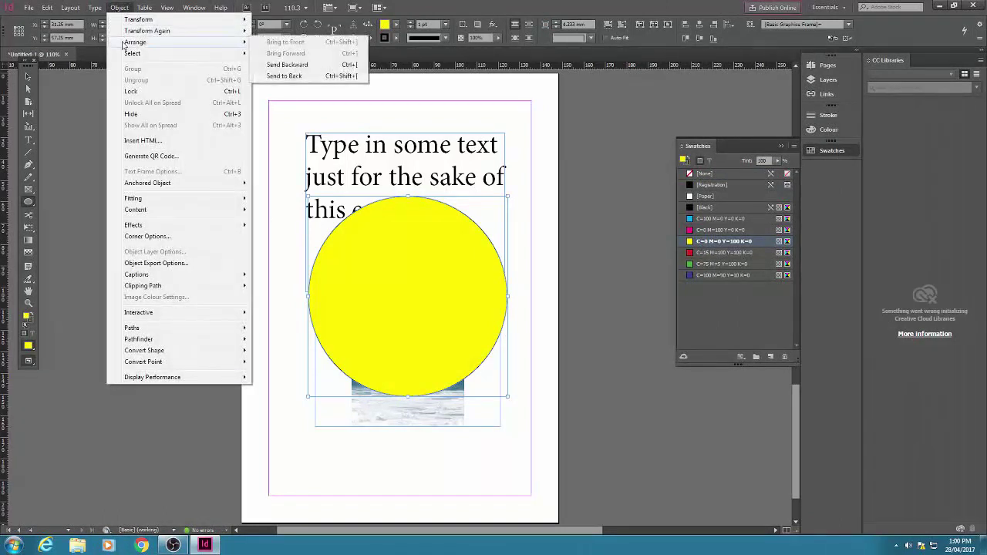
click(296, 75)
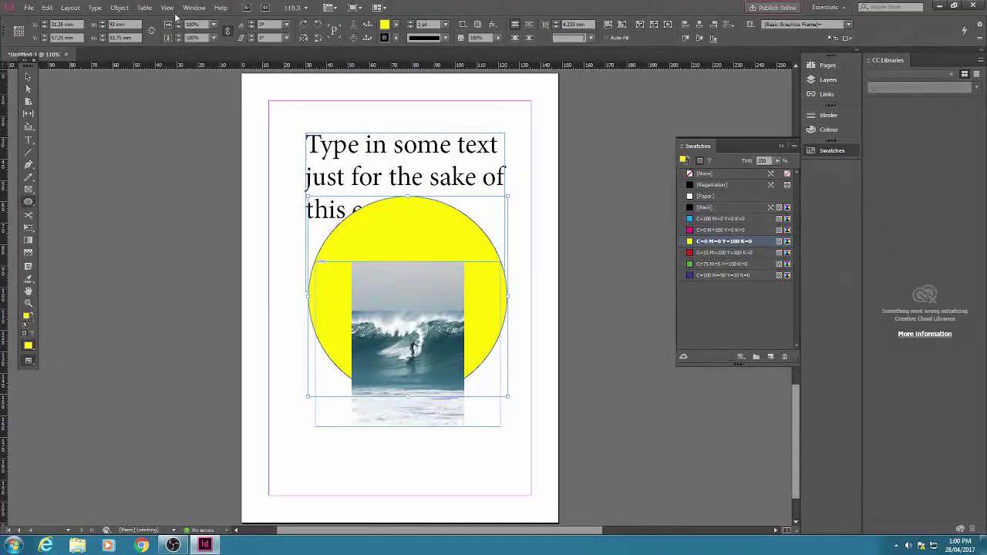
click(119, 9)
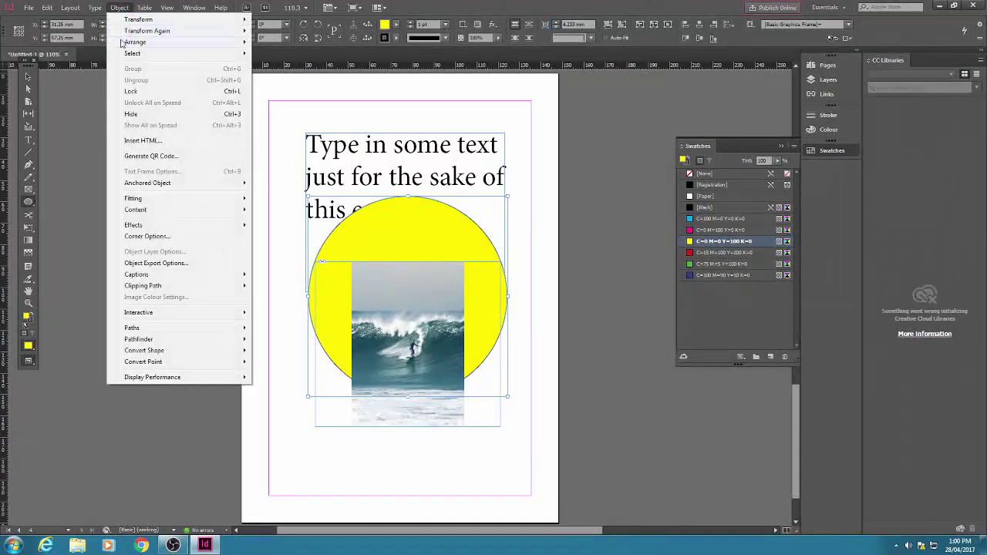
mouse_move(122, 42)
click(285, 75)
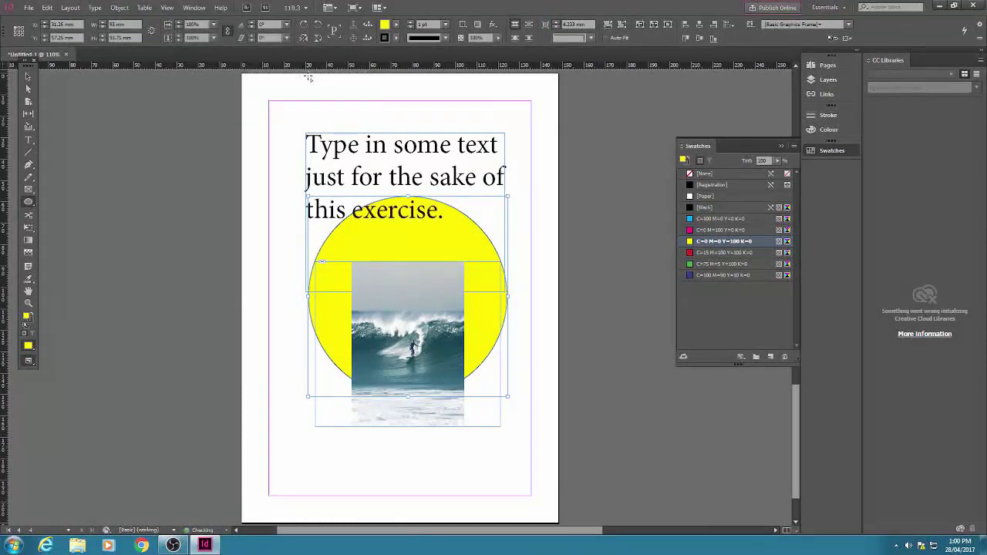
Step: Save the document as 'InDesign Week 7' into the Week 7 Workshop E&P 2017 folder
click(29, 8)
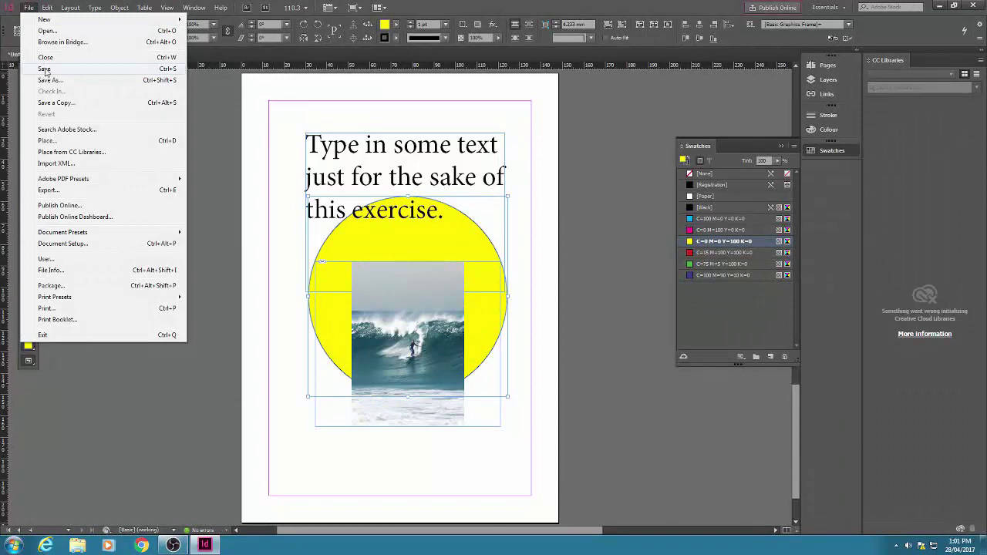
click(45, 70)
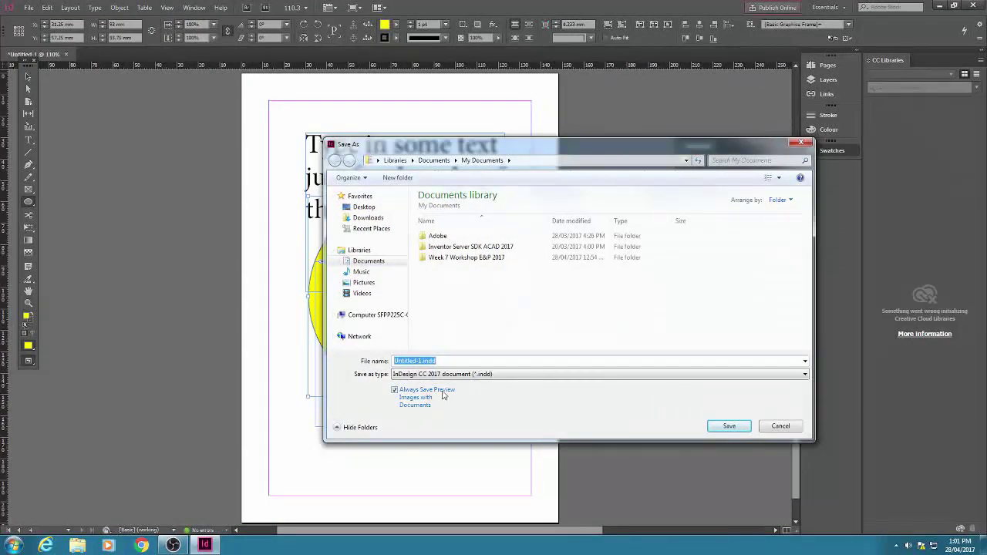
text(InDeis)
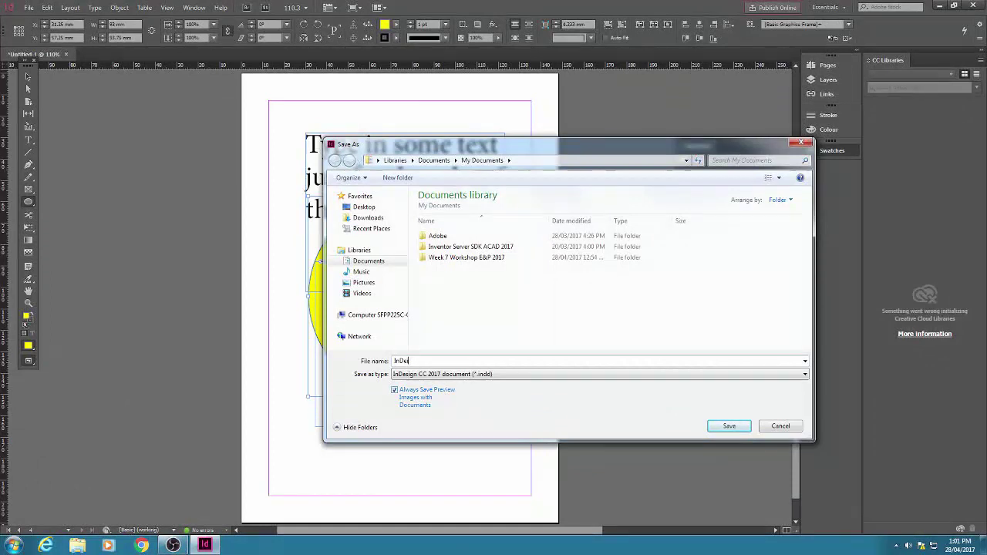
key(BackSpace)
key(BackSpace)
text(sign E)
key(BackSpace)
text(Week 7)
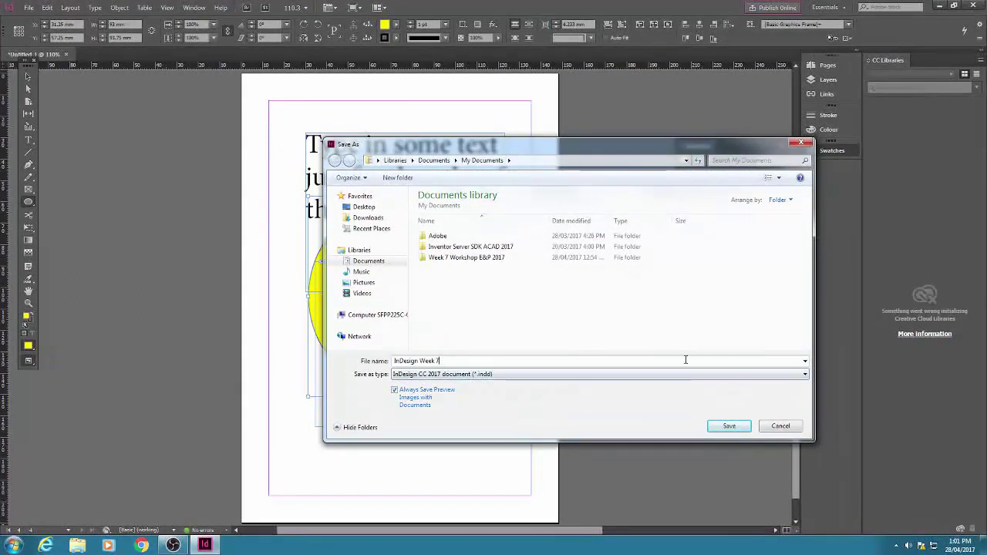
click(468, 260)
click(468, 261)
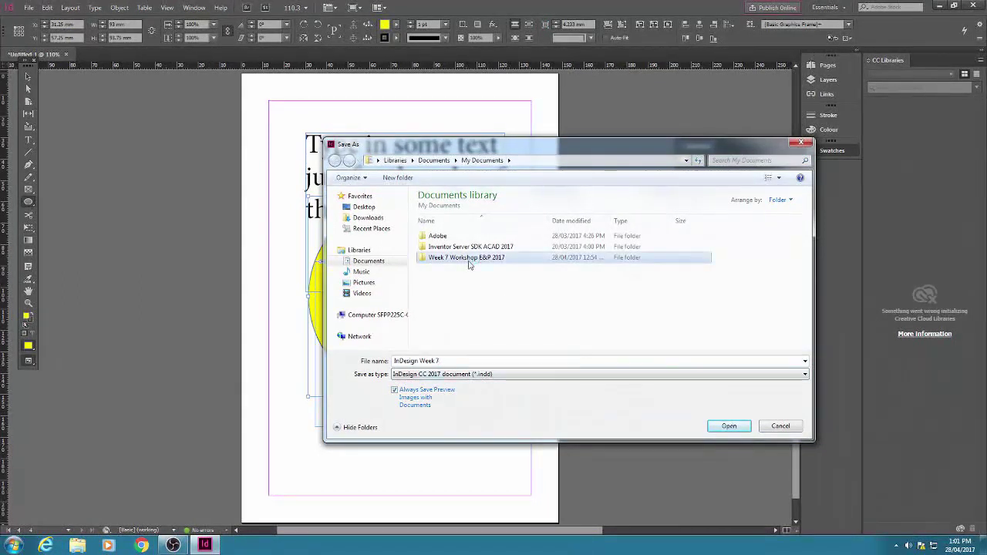
double_click(422, 260)
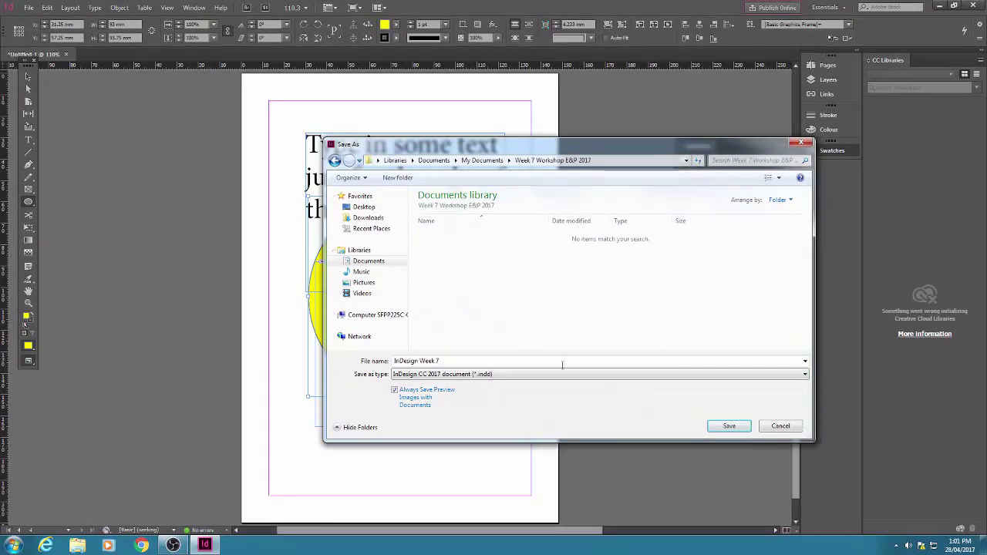
click(729, 425)
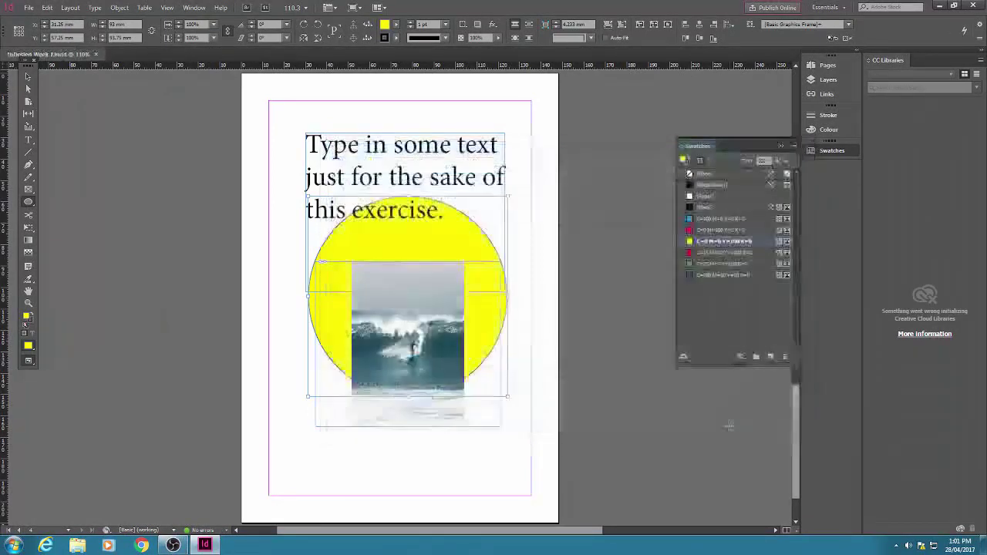